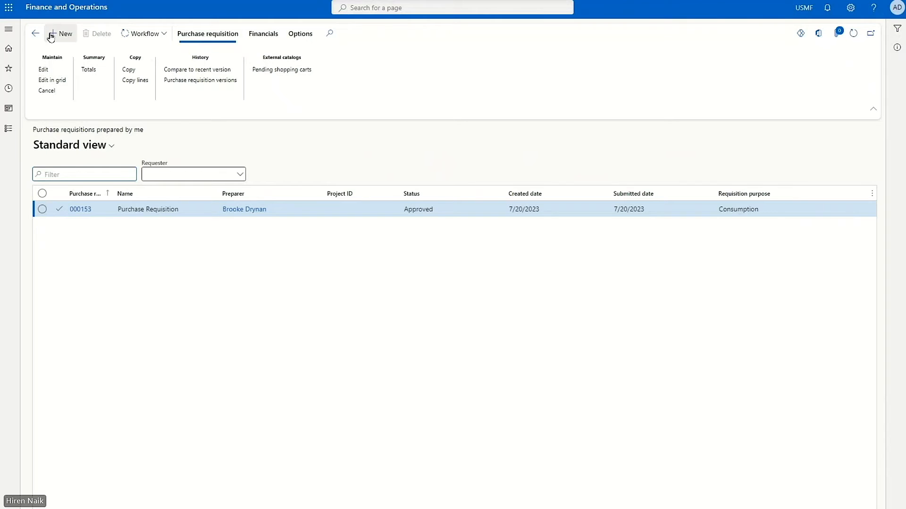
# Create a new purchase requisition named "TechTalk Purchase Requisition", keeping the default requested and accounting dates.
pyautogui.click(55, 36)
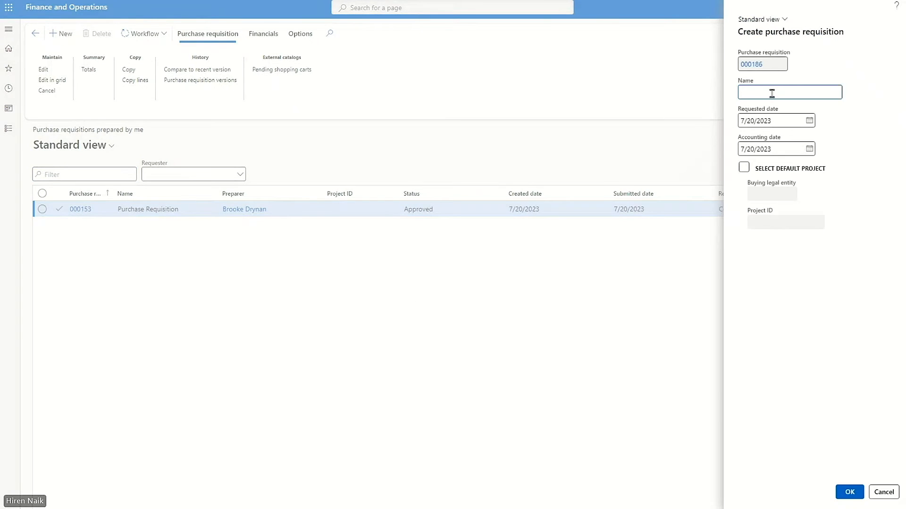
pyautogui.write('TechTalk Purchase Requisition')
pyautogui.click(849, 492)
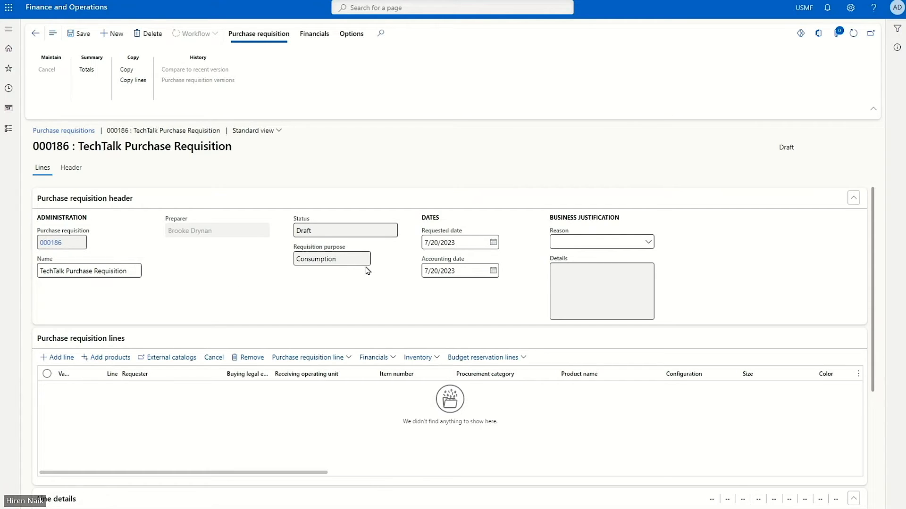
# Set the business justification reason to General supplies and its details to "Purchase Requisition - Toner and Paper shredder".
pyautogui.click(648, 242)
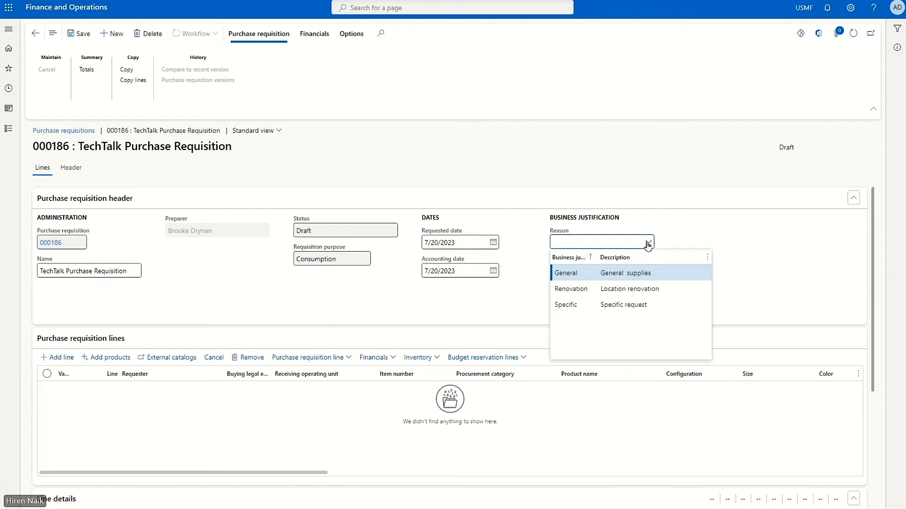
pyautogui.press('Return')
pyautogui.click(579, 285)
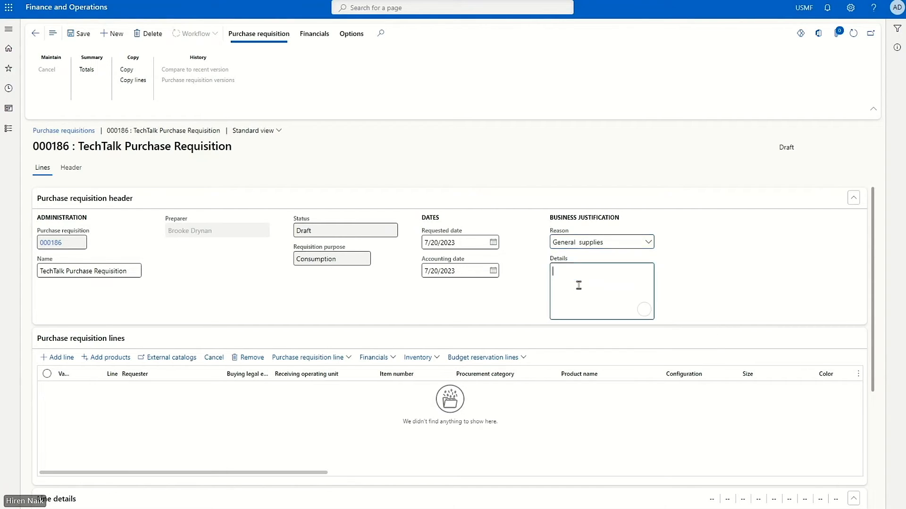
pyautogui.write('Purchase Requisition - Toner and Paper shredder')
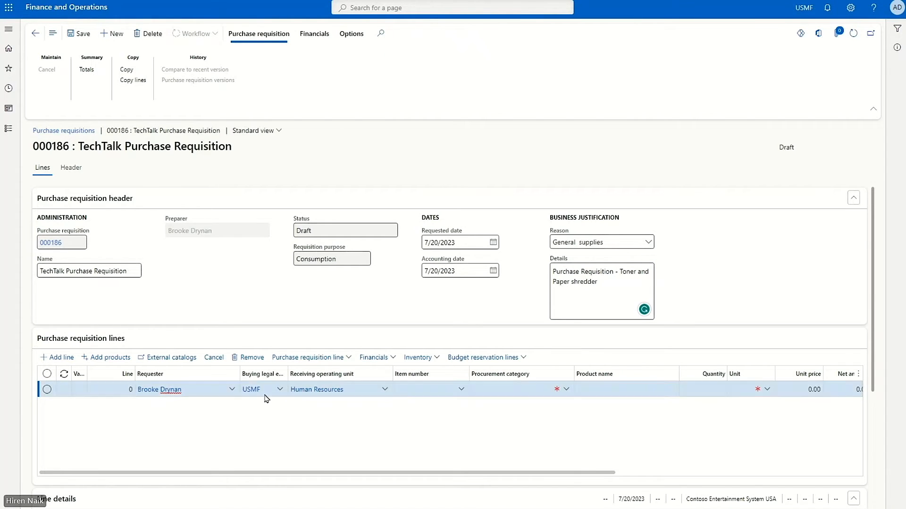
# Add a requisition line and assign it the procurement category Toner under Office Machines.
pyautogui.click(565, 390)
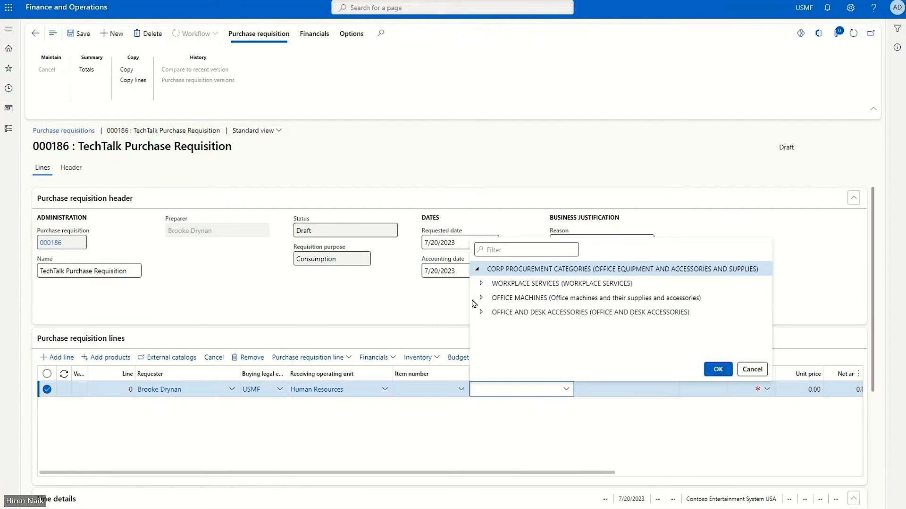
pyautogui.click(480, 298)
pyautogui.click(512, 312)
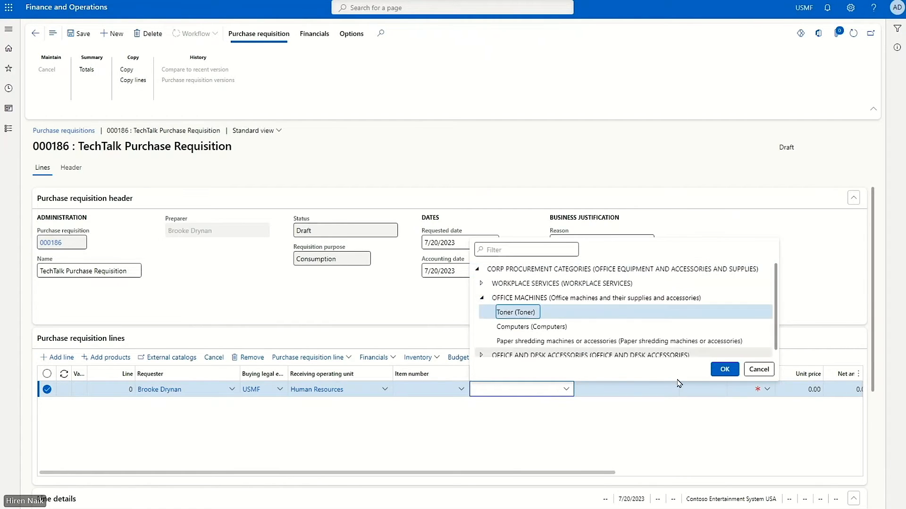
pyautogui.click(724, 369)
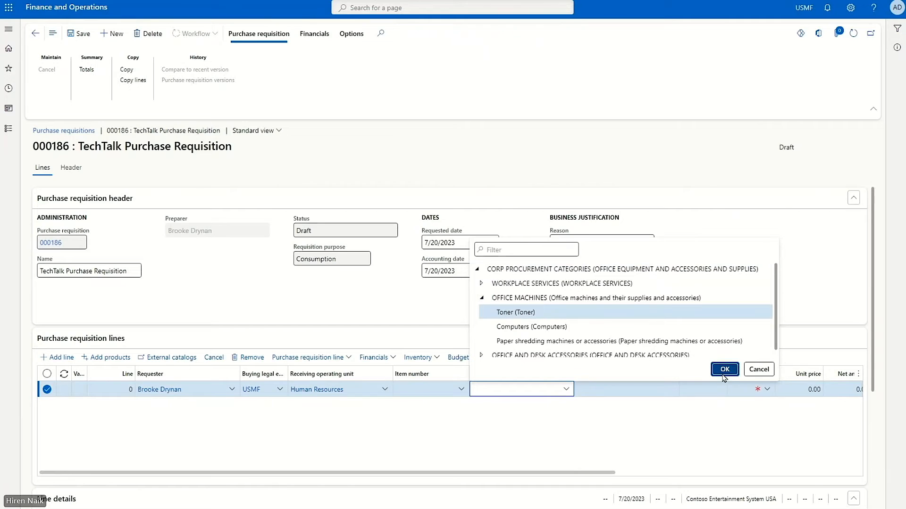
# Give the toner line the product name "Toner cartridge - Techware", quantity 10 and unit ea.
pyautogui.click(609, 389)
pyautogui.write('Toner cartridge - Techware')
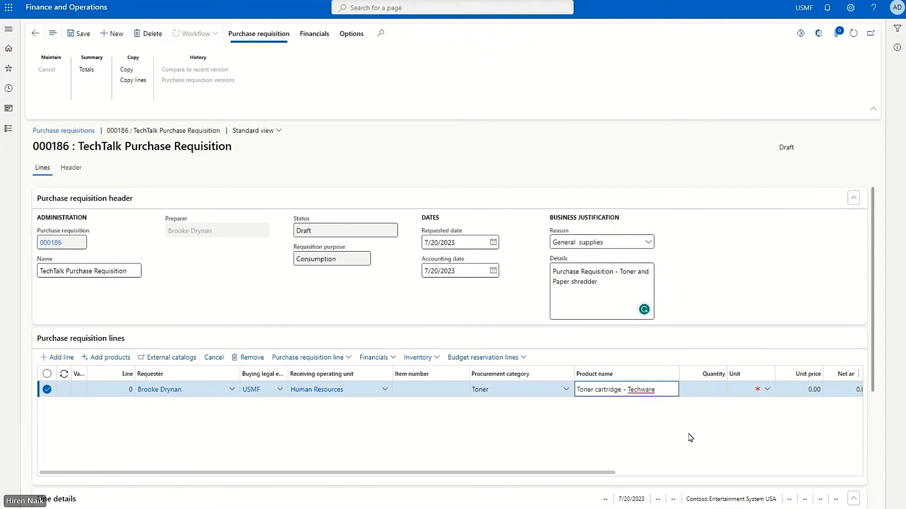
pyautogui.click(699, 391)
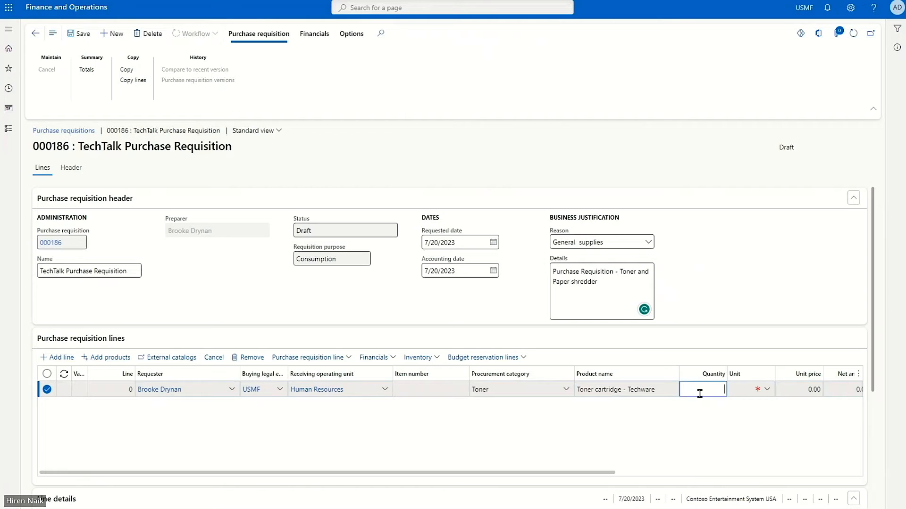
pyautogui.press('Tab')
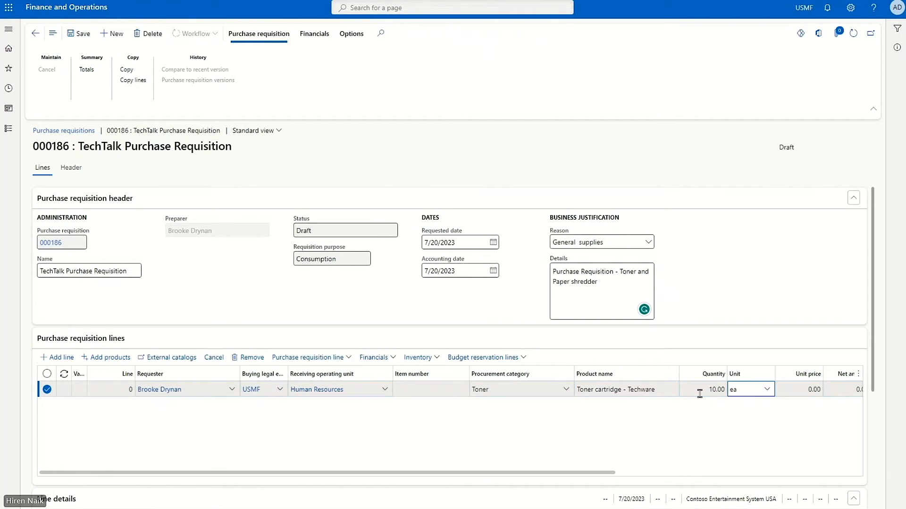
pyautogui.press('Tab')
# Review the toner line's price and vendor columns and its delivery address in the line details.
pyautogui.moveTo(612, 473); pyautogui.dragTo(852, 462)
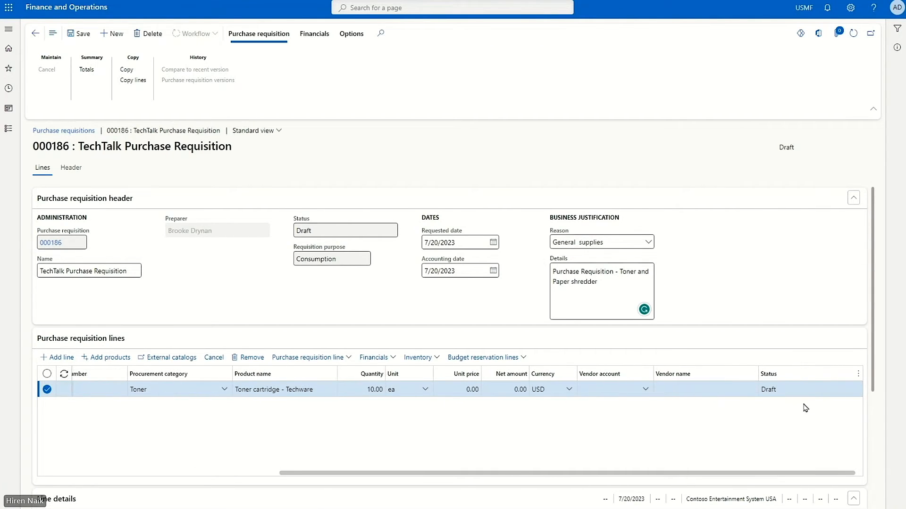
pyautogui.scroll(-4, 873, 372)
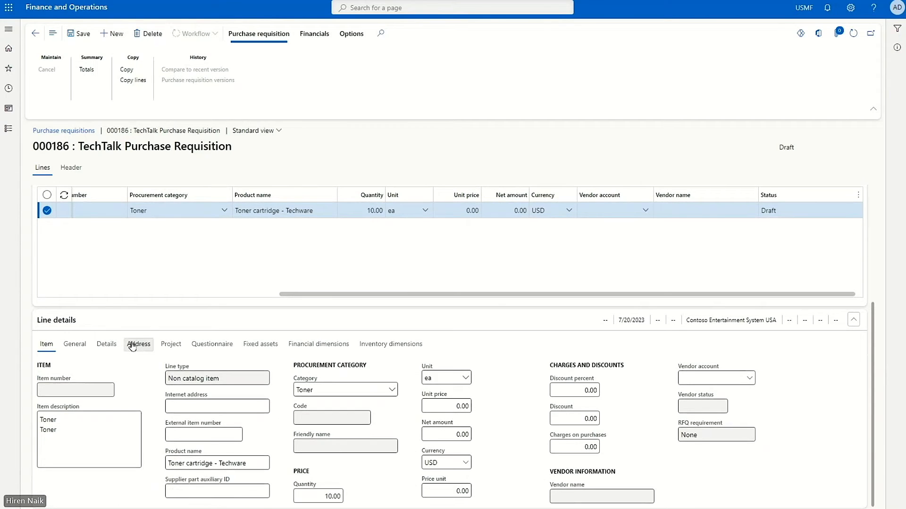
pyautogui.click(130, 346)
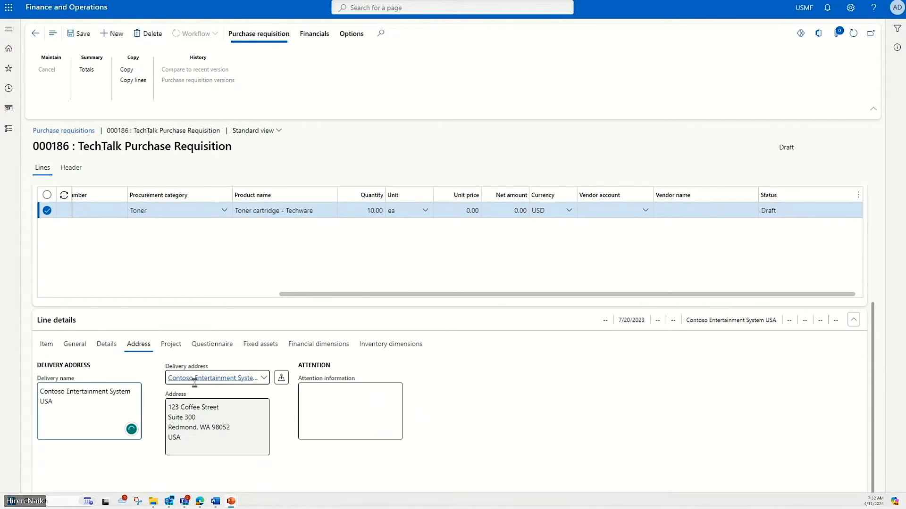
# Add a second requisition line with the procurement category Paper shredding machines or accessories under Office Machines.
pyautogui.moveTo(305, 294); pyautogui.dragTo(85, 294)
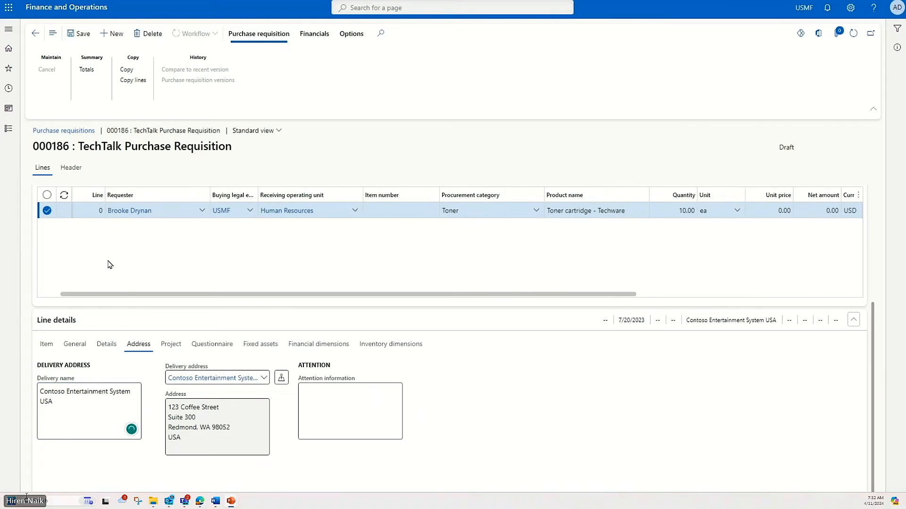
pyautogui.scroll(4, 118, 261)
pyautogui.click(72, 359)
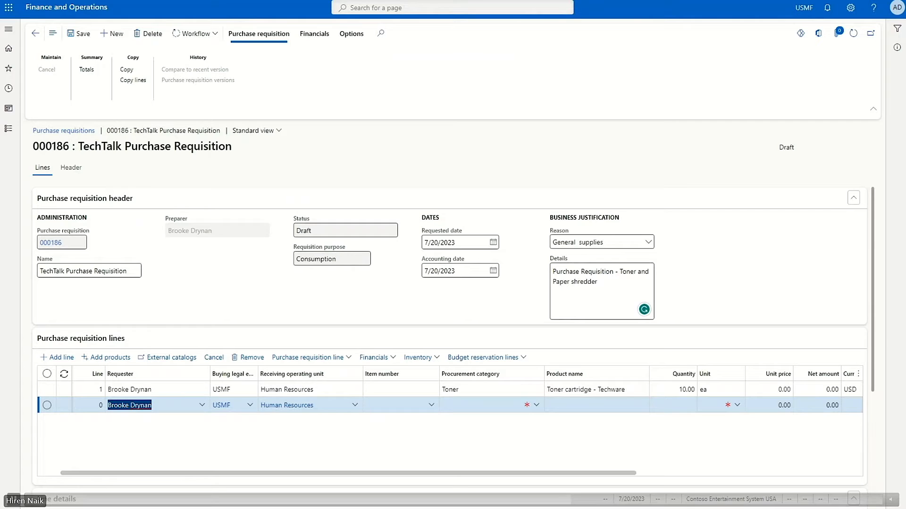
pyautogui.click(537, 407)
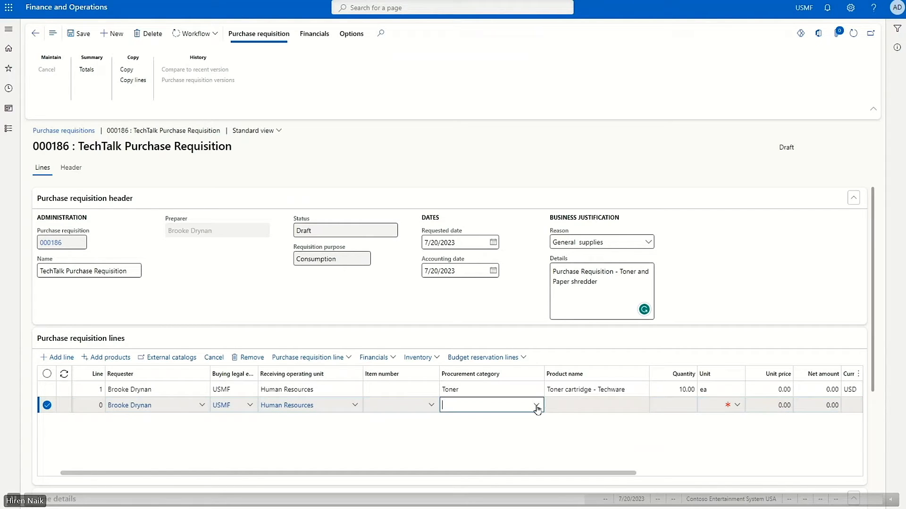
pyautogui.click(536, 406)
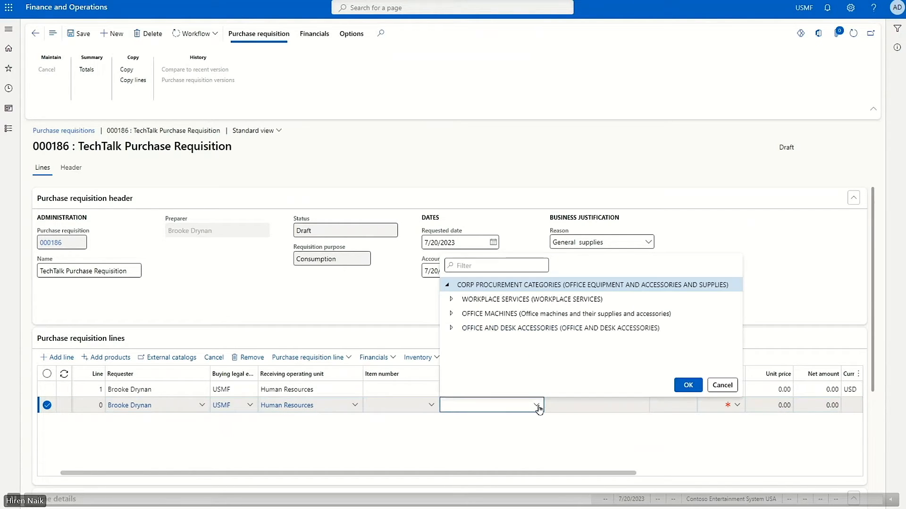
pyautogui.click(451, 314)
pyautogui.click(547, 356)
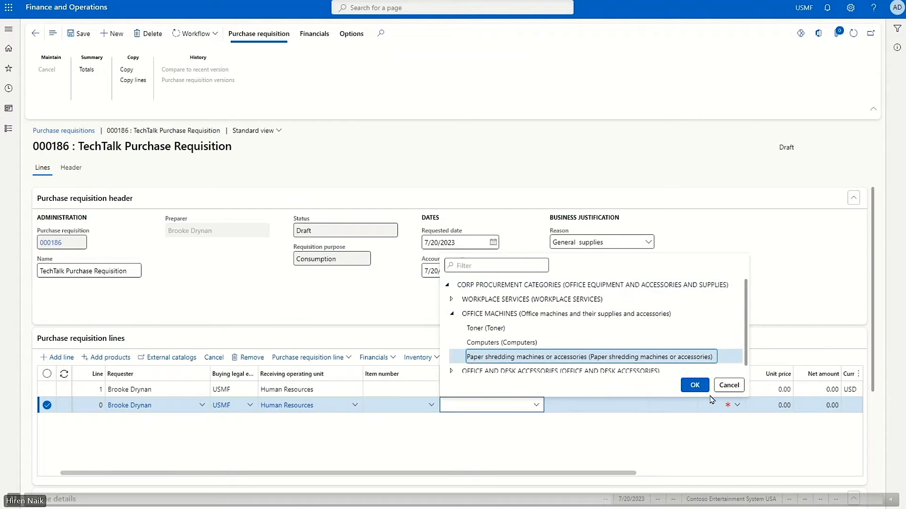
pyautogui.click(694, 385)
# Give the second line the product name "Paper Shredder - Techware", quantity 2 and unit ea.
pyautogui.click(565, 404)
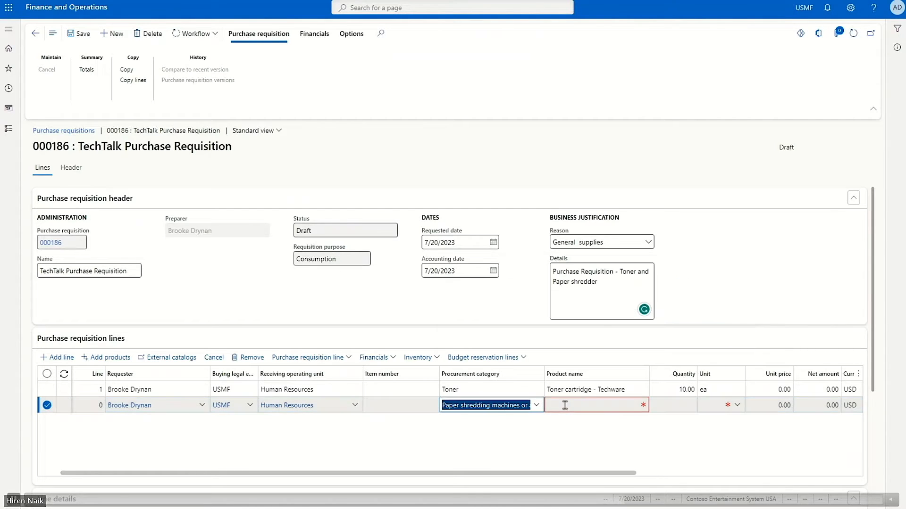
pyautogui.write('Paper Shredder - Techware')
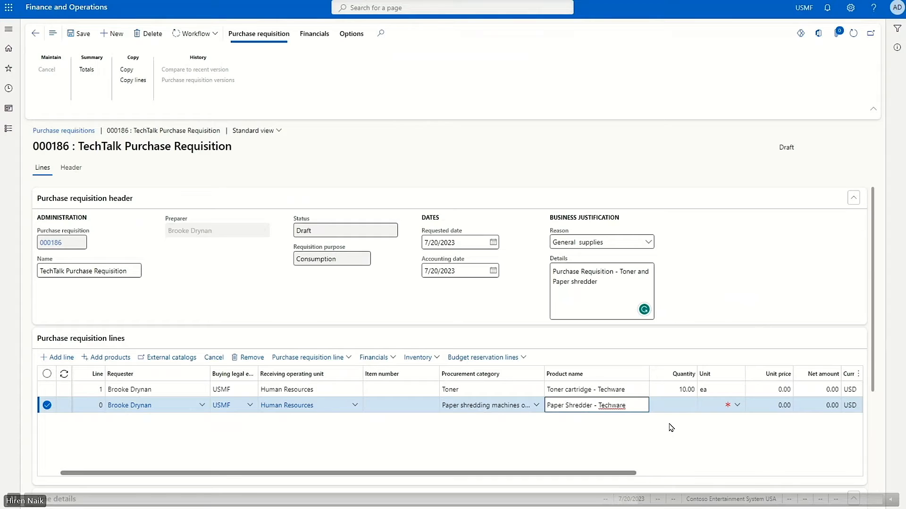
pyautogui.press('Tab')
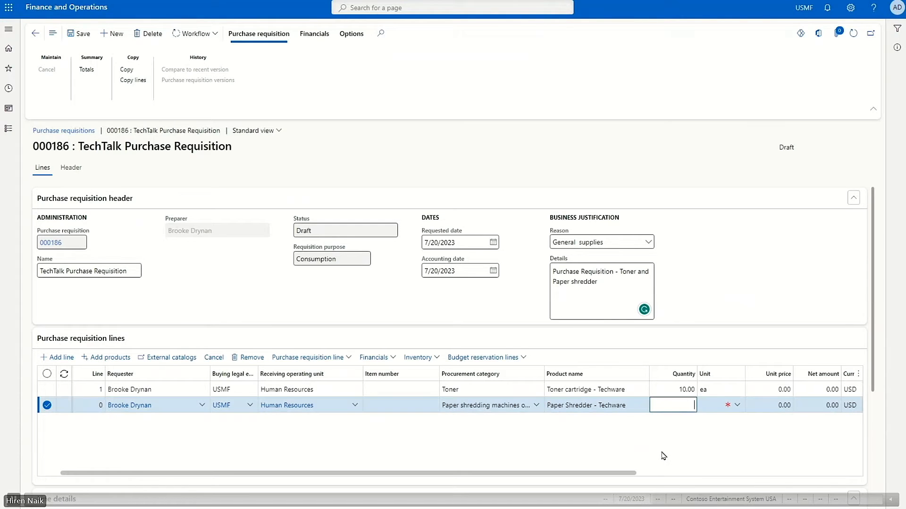
pyautogui.press('Tab')
pyautogui.write('ea')
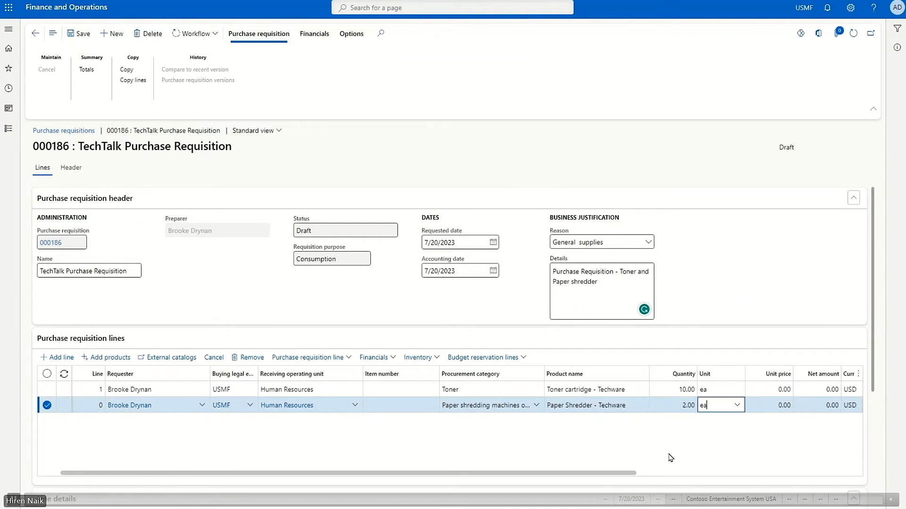
pyautogui.moveTo(618, 473); pyautogui.dragTo(846, 473)
pyautogui.click(828, 441)
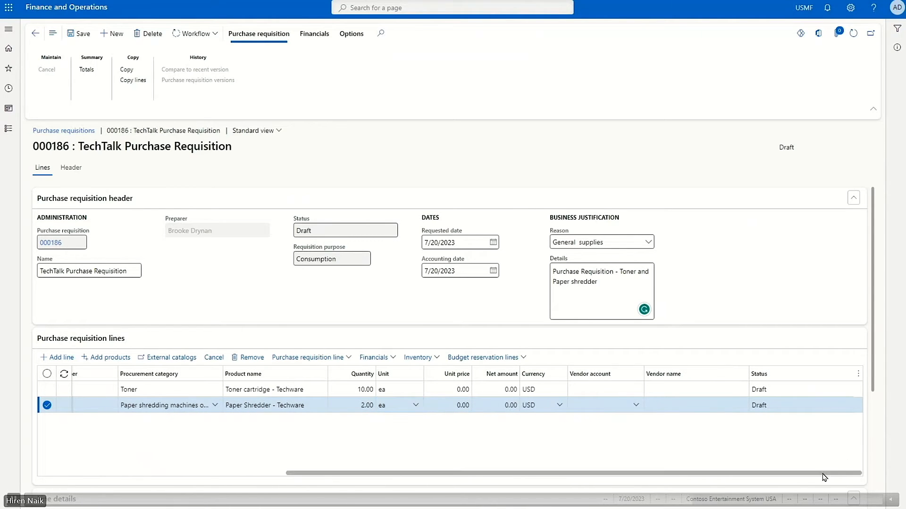
# Submit the requisition to workflow with the comment "Please review purchase requisition for toner and paper shredder for office purpose.".
pyautogui.moveTo(514, 473); pyautogui.dragTo(229, 473)
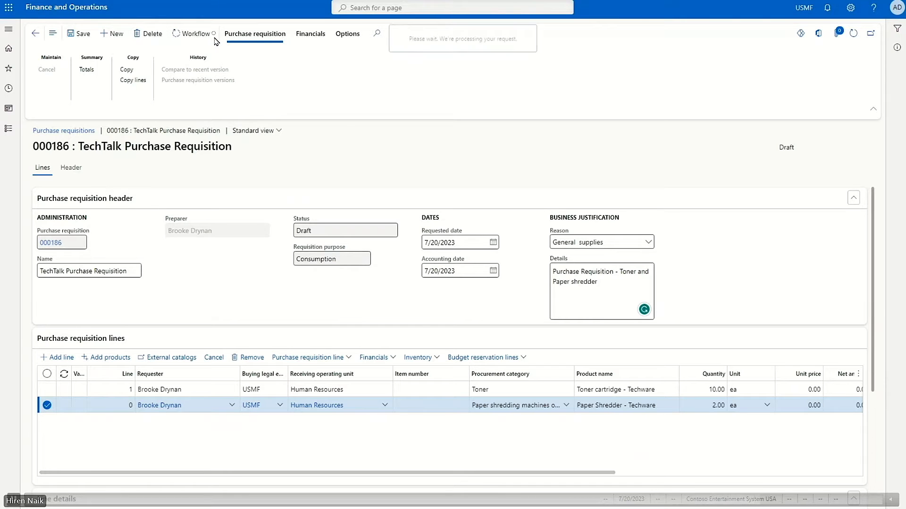
pyautogui.click(203, 34)
pyautogui.click(188, 86)
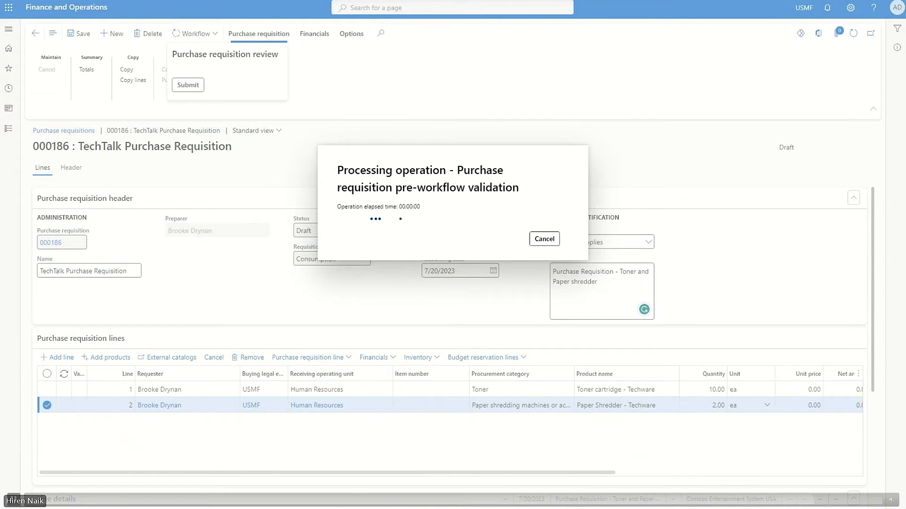
pyautogui.click(618, 95)
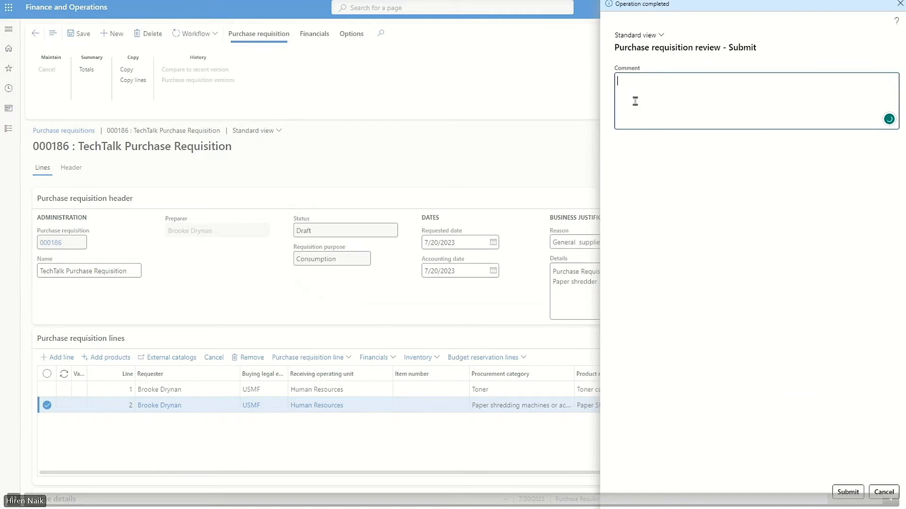
pyautogui.write('Please review purchase requisition for toner and paper shredder for office purpose')
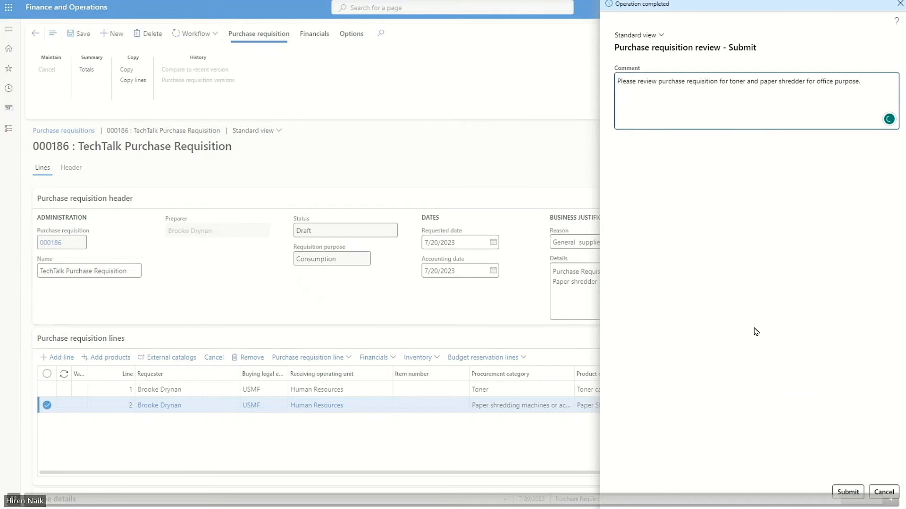
pyautogui.write('.')
pyautogui.click(847, 495)
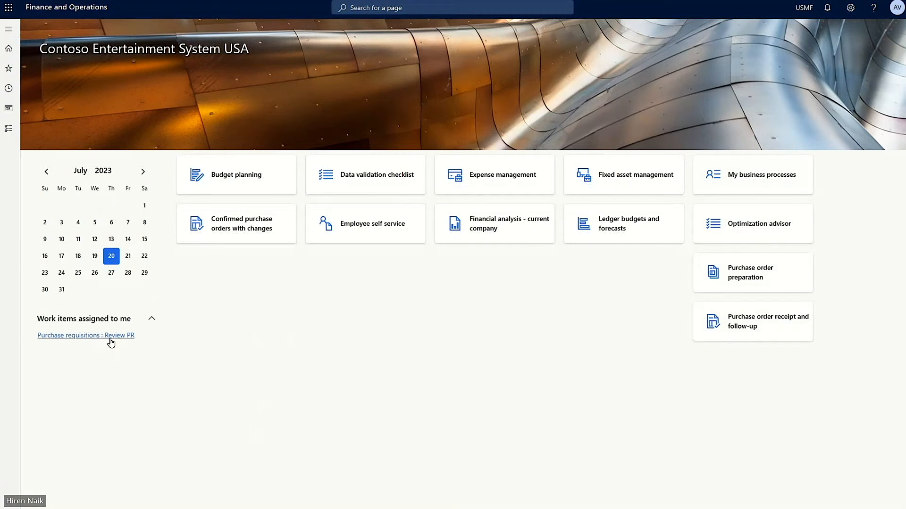
# As the reviewer, open the TechTalk Purchase Requisition from the Procurement and sourcing requisitions that require action.
pyautogui.click(9, 30)
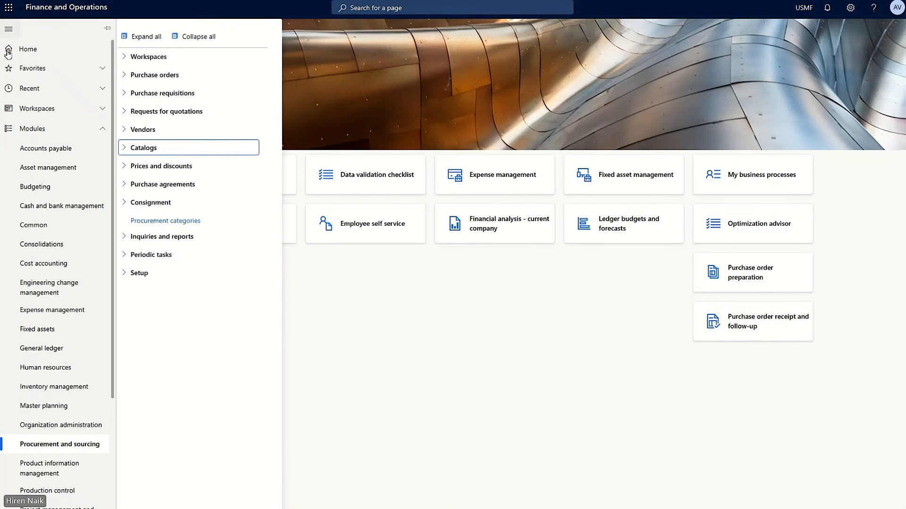
pyautogui.click(126, 93)
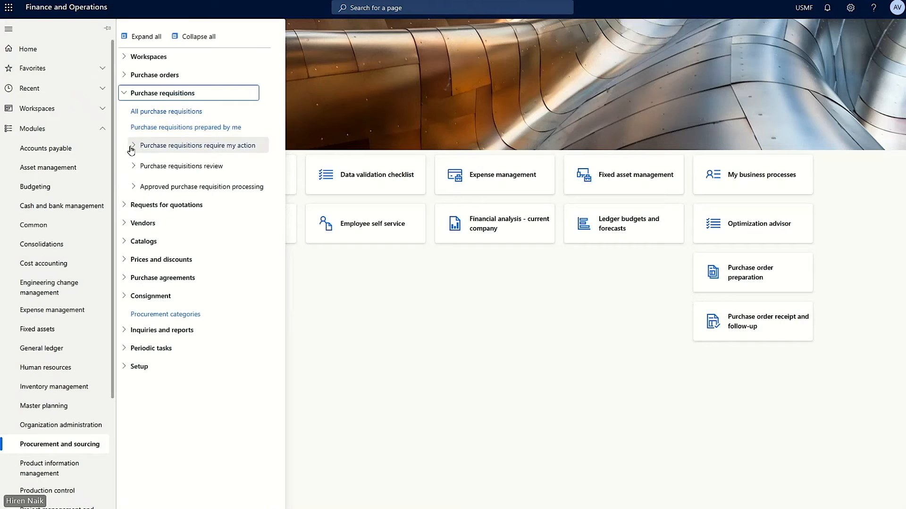
pyautogui.click(135, 145)
pyautogui.click(412, 342)
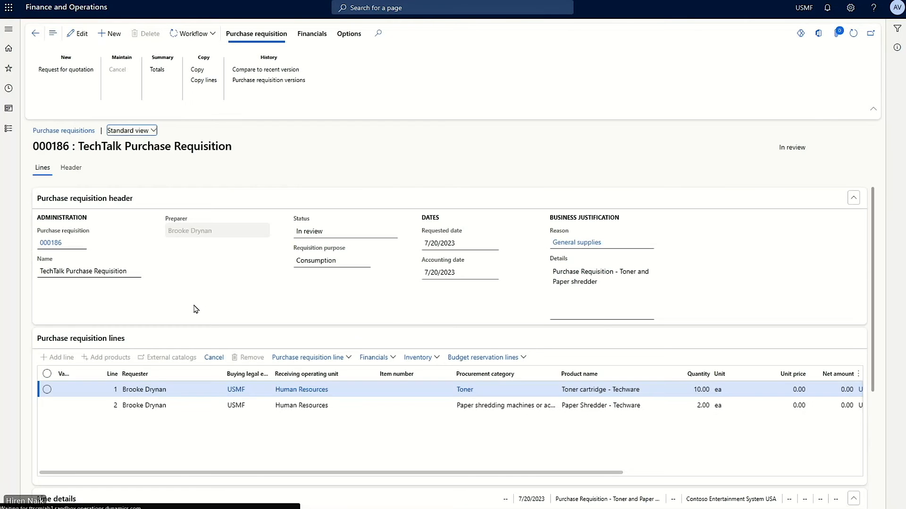
# Edit the requisition lines, setting the unit price to 80.00 for the toner cartridge and 350.00 for the paper shredder.
pyautogui.scroll(-2, 264, 324)
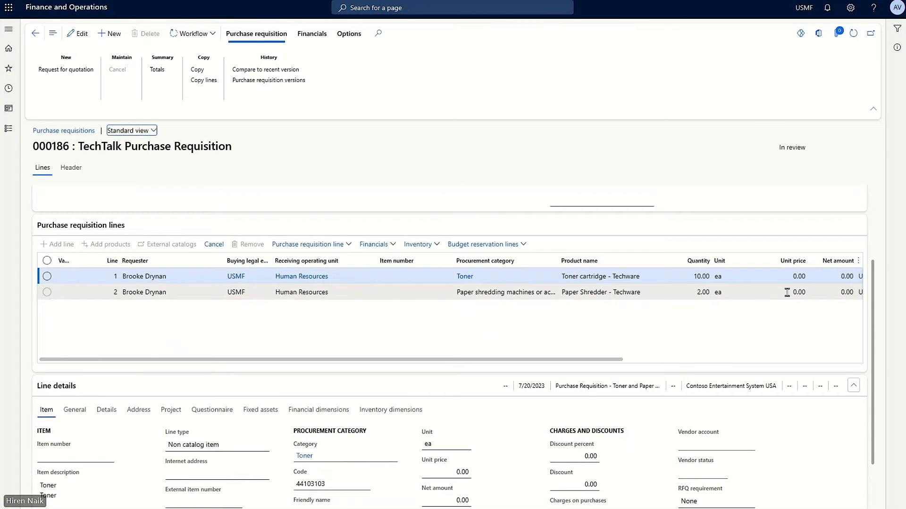
pyautogui.moveTo(606, 360); pyautogui.dragTo(800, 361)
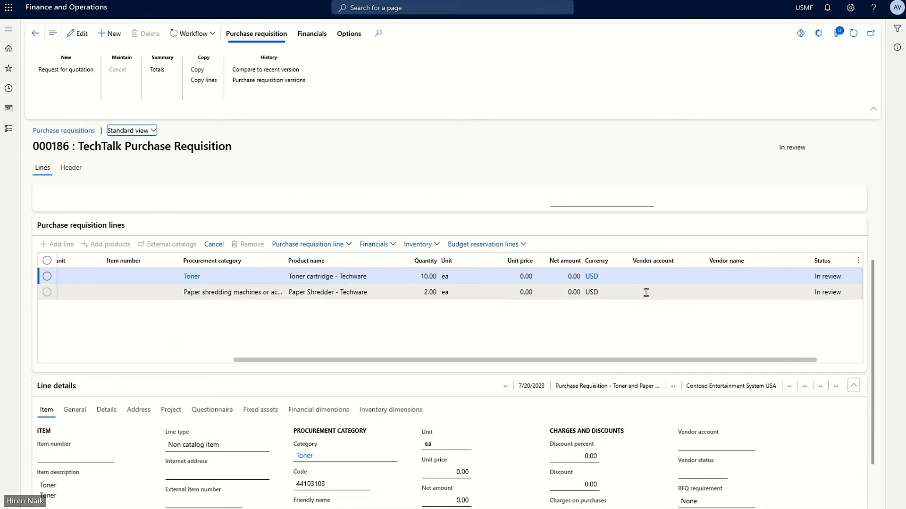
pyautogui.click(75, 34)
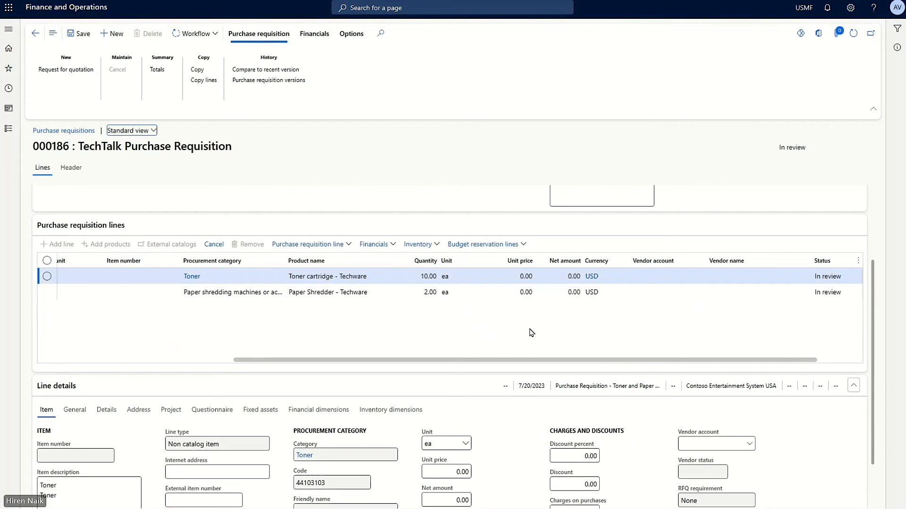
pyautogui.click(531, 278)
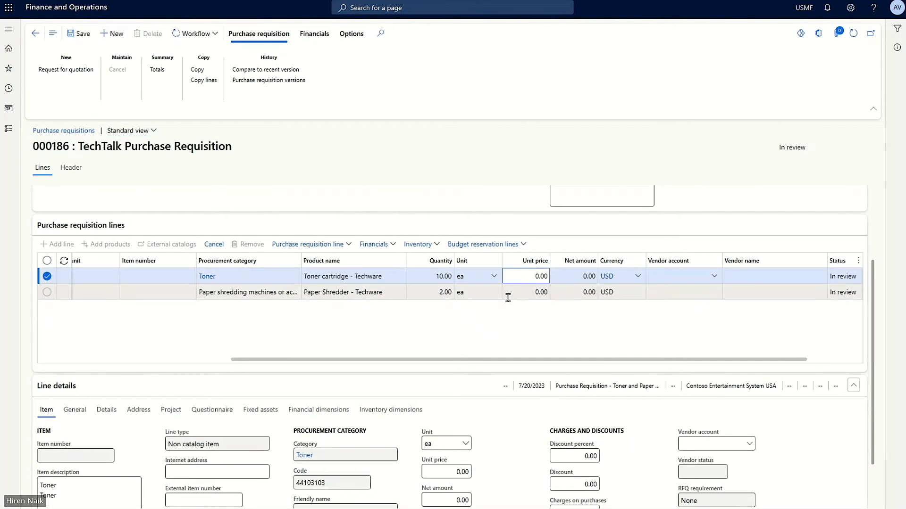
pyautogui.write('8')
pyautogui.click(521, 293)
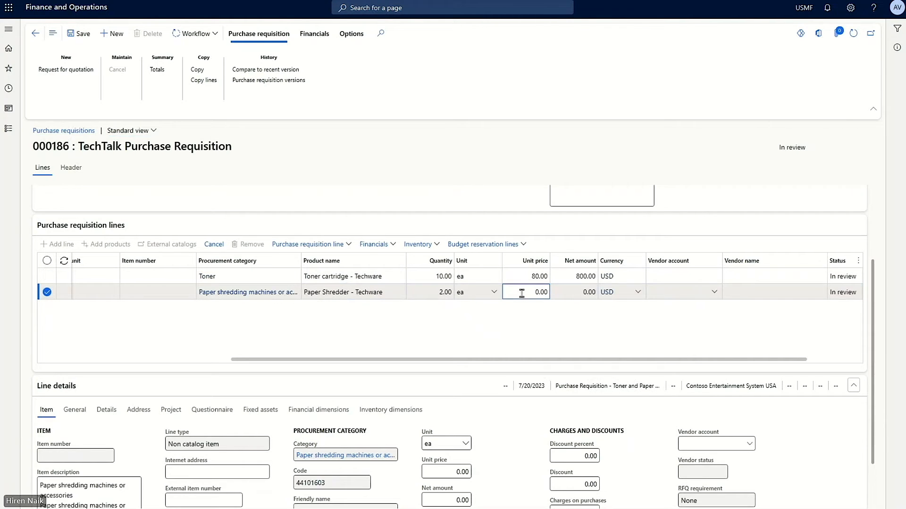
# Assign Acme Office Supplies as the vendor on both the toner and paper shredder lines.
pyautogui.click(673, 278)
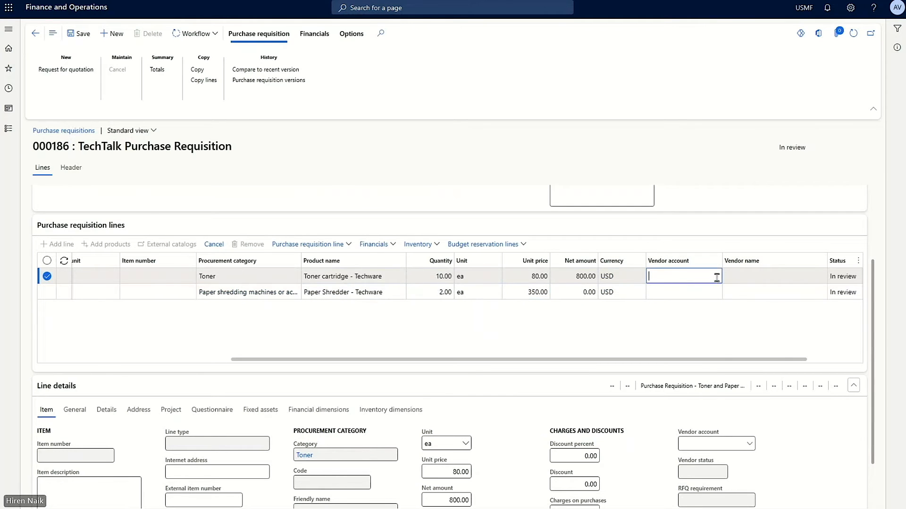
pyautogui.click(714, 276)
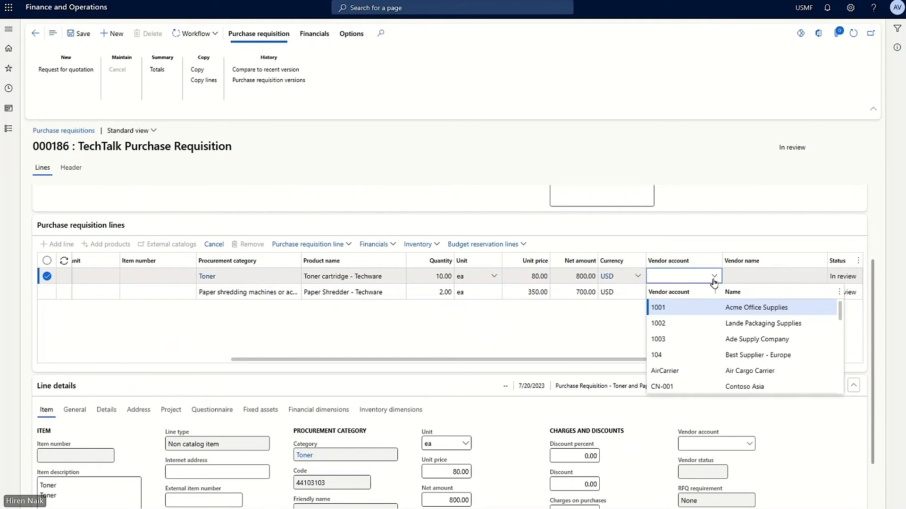
pyautogui.click(693, 309)
pyautogui.click(679, 293)
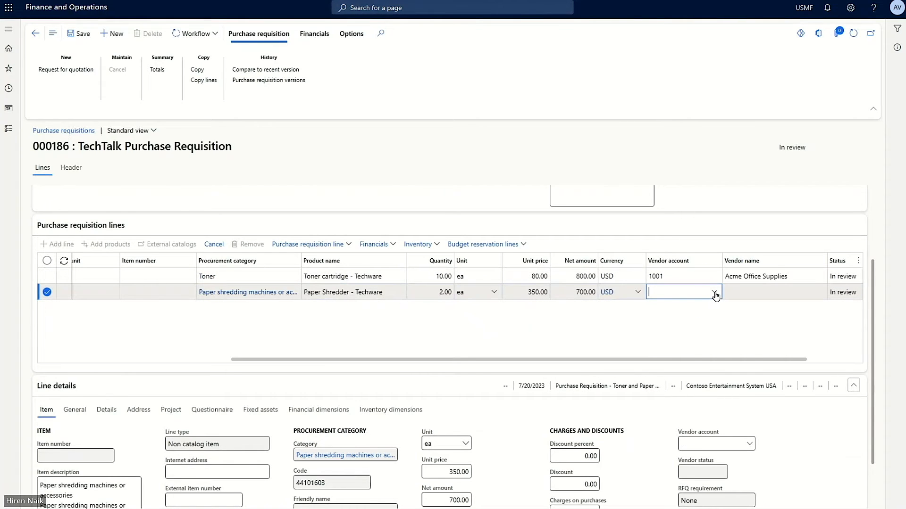
pyautogui.click(714, 292)
pyautogui.click(677, 320)
pyautogui.click(766, 292)
pyautogui.scroll(-2, 448, 311)
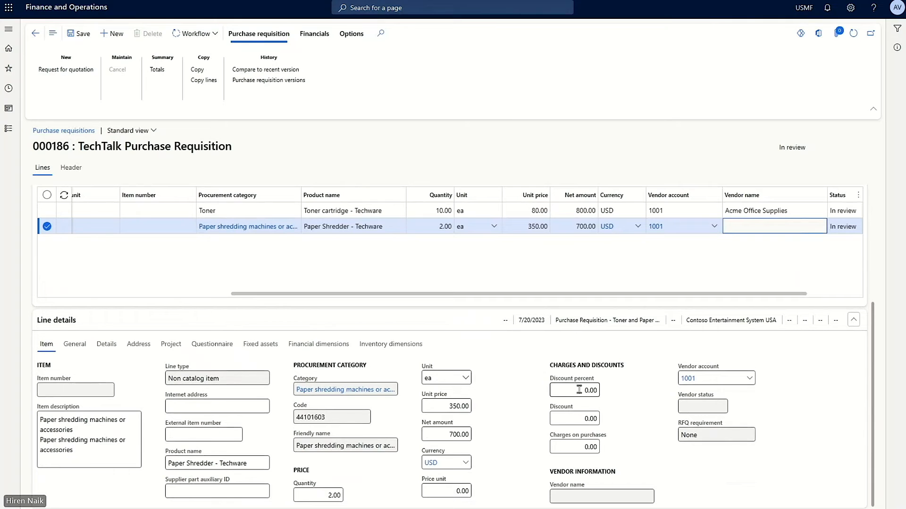
# Complete the workflow review with the comment "Review completed for PR - toner and paper shredder. Please approve".
pyautogui.scroll(4, 251, 311)
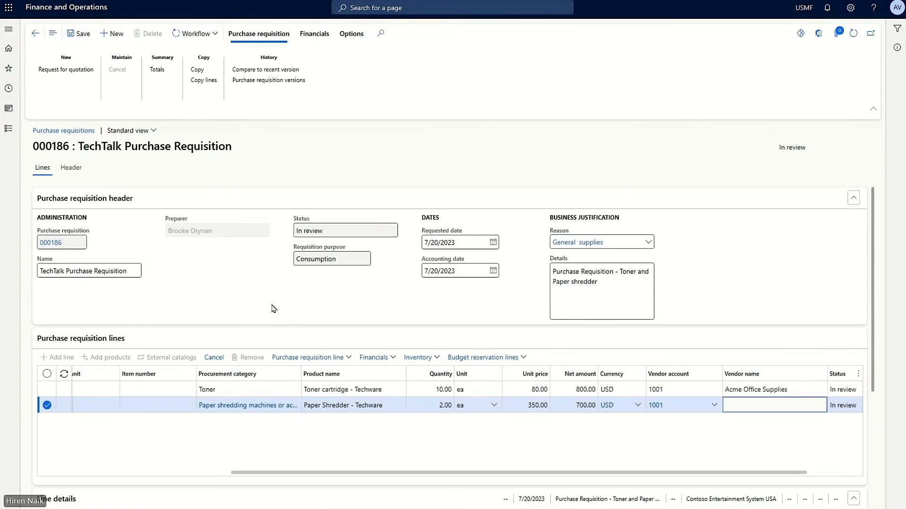
pyautogui.click(215, 35)
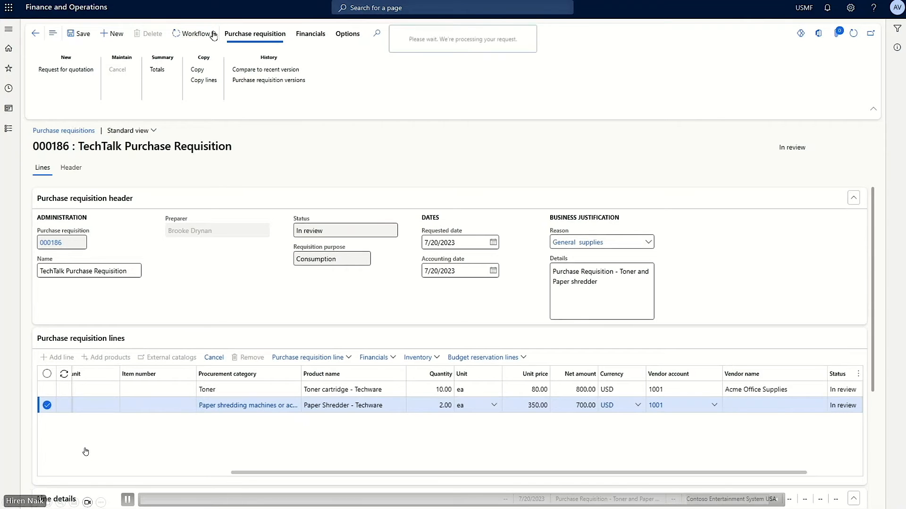
pyautogui.click(214, 35)
pyautogui.click(191, 85)
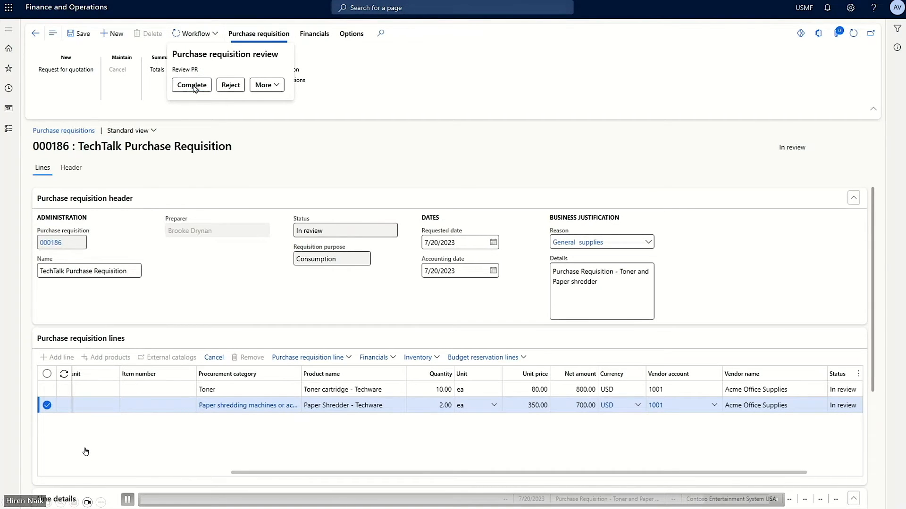
pyautogui.click(668, 78)
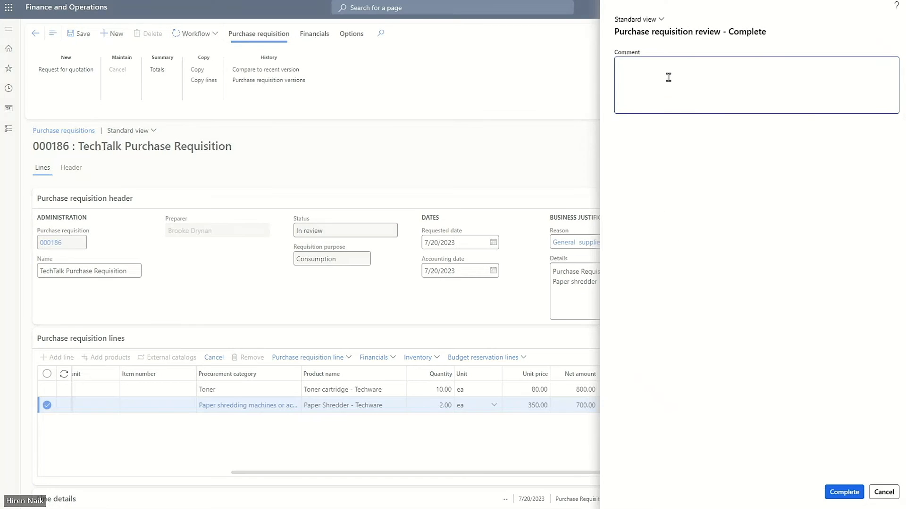
pyautogui.write('Review completed for PR - toner and paper shredder. Please approve')
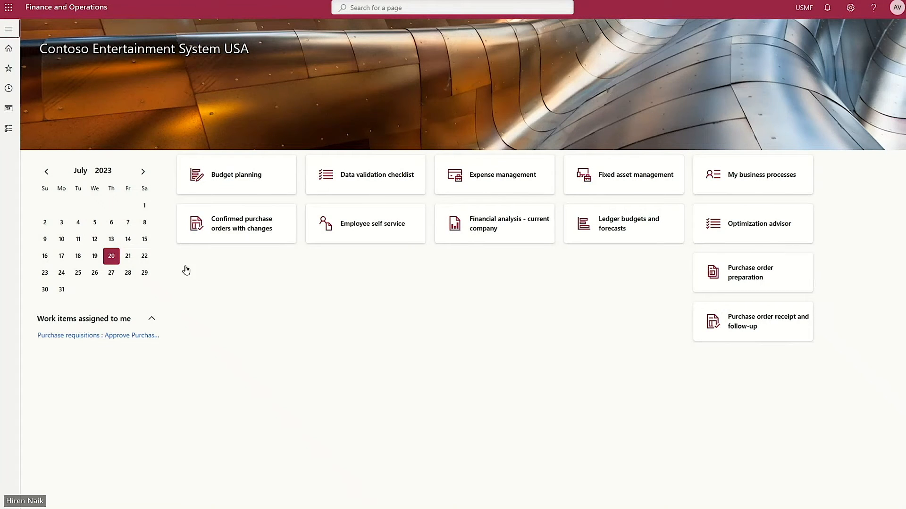
# As the approver, open the TechTalk Purchase Requisition from the Procurement and sourcing requisitions assigned to me and check its line prices and vendors.
pyautogui.click(10, 28)
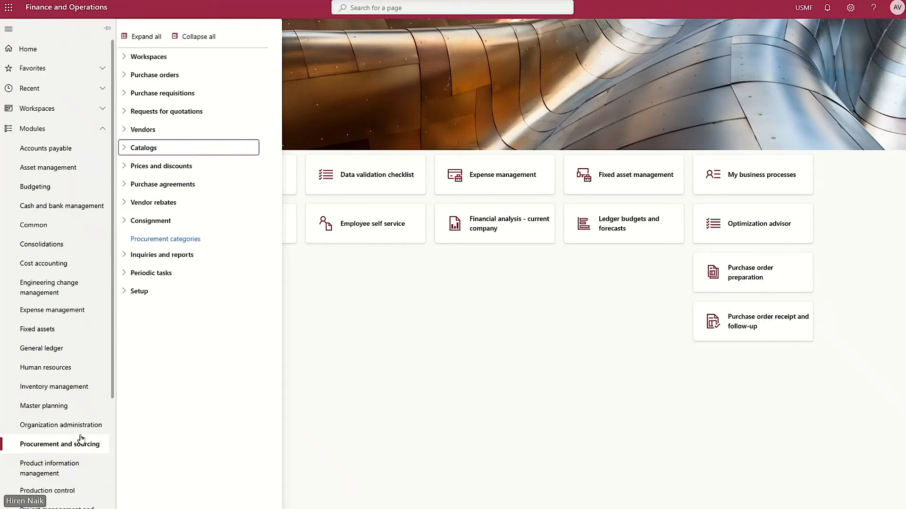
pyautogui.click(124, 96)
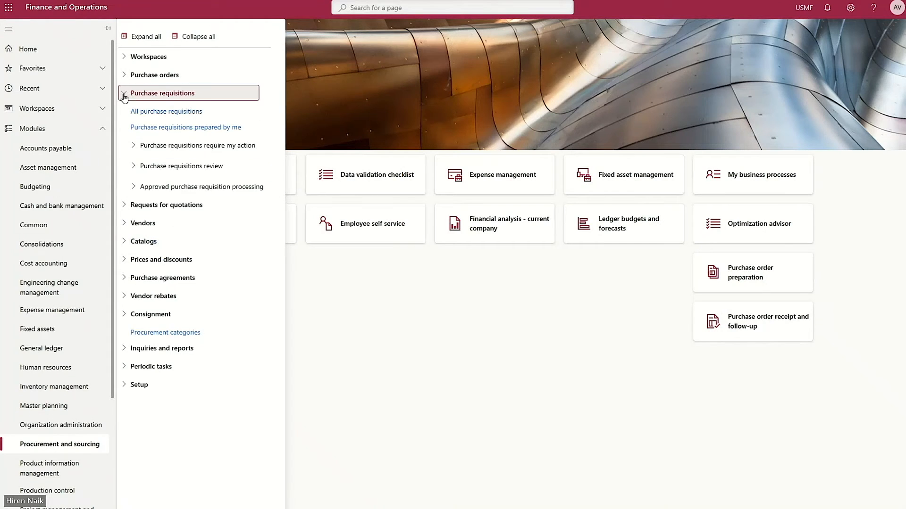
pyautogui.click(135, 146)
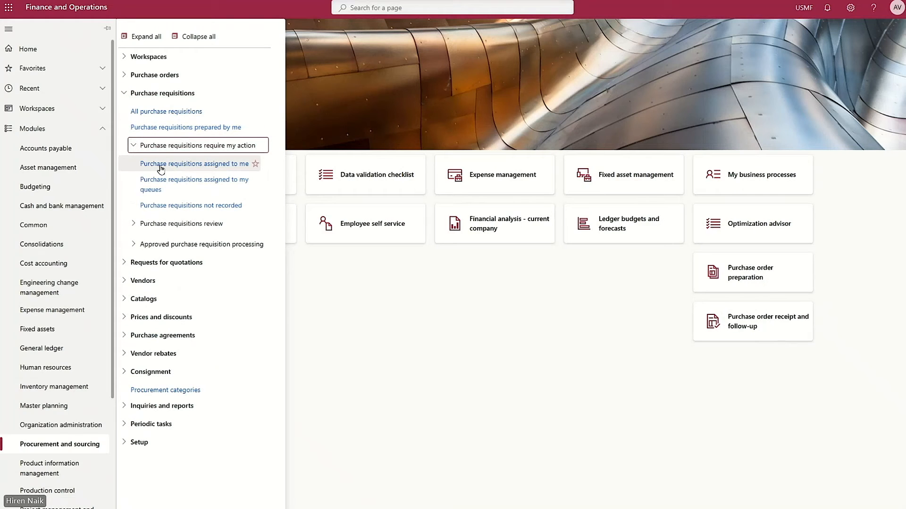
pyautogui.click(161, 165)
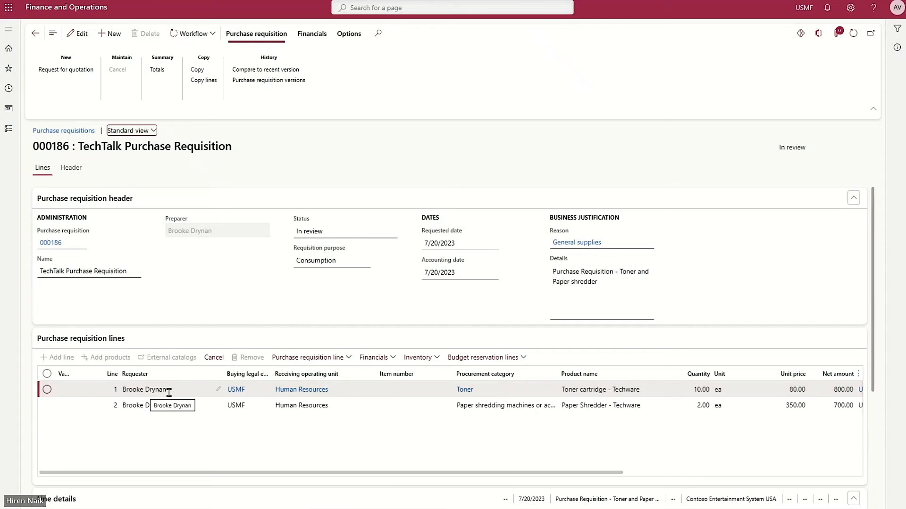
pyautogui.moveTo(522, 477); pyautogui.dragTo(781, 468)
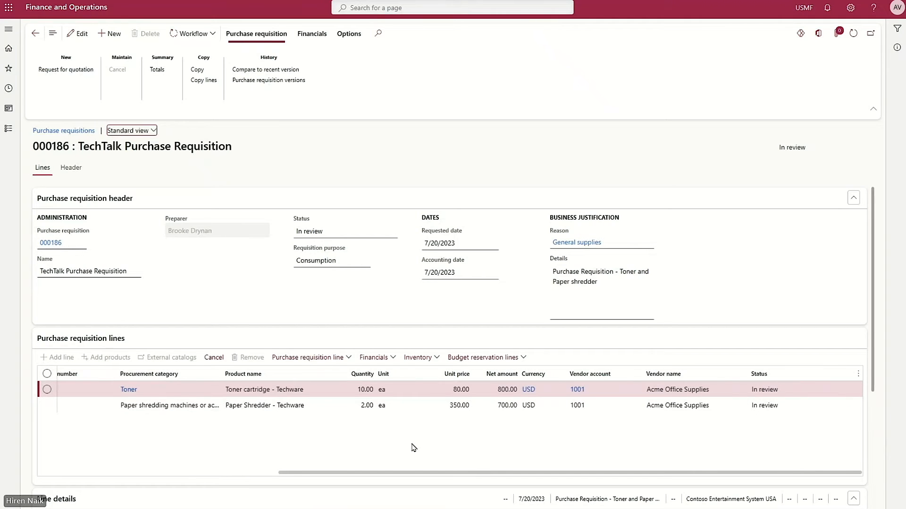
pyautogui.moveTo(462, 478); pyautogui.dragTo(238, 472)
# Approve the requisition in the workflow with the comment "Purchase requisition for toner and paper shredder - approved".
pyautogui.click(202, 39)
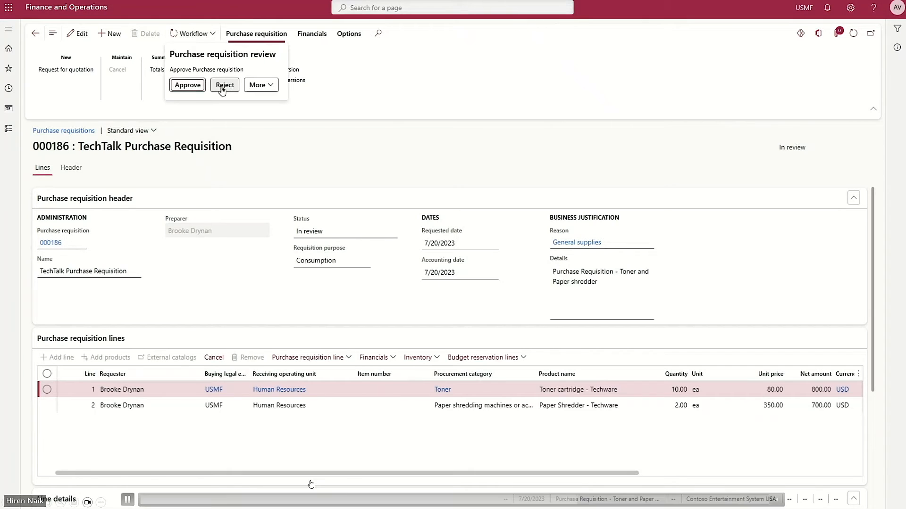
pyautogui.click(276, 89)
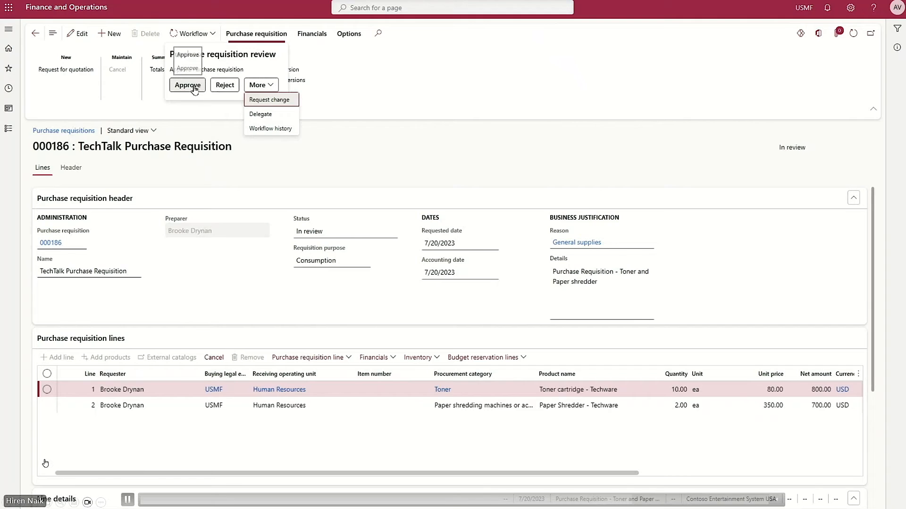
pyautogui.press('Escape')
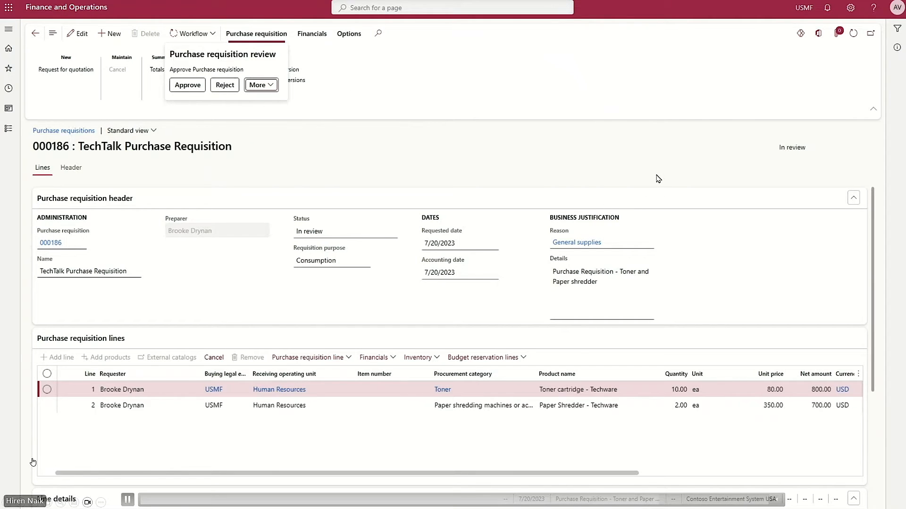
pyautogui.click(189, 88)
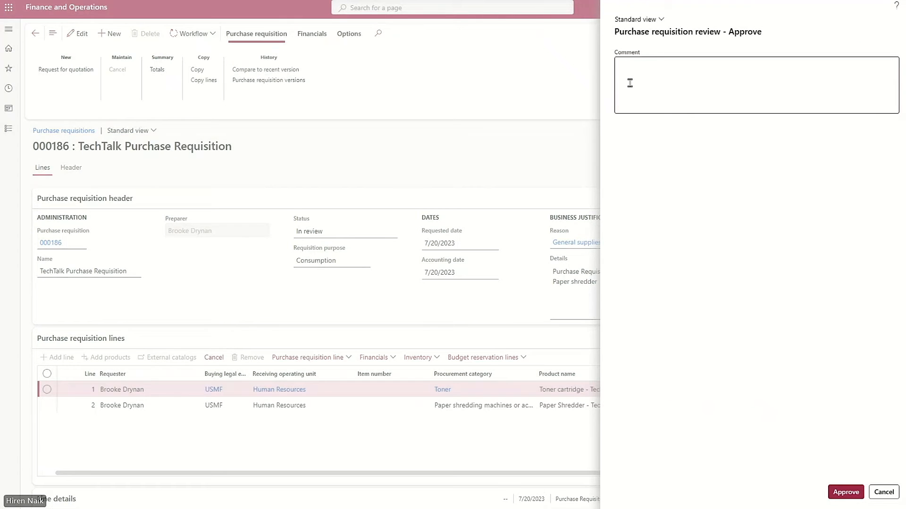
pyautogui.write('Purchase requisition for toner and paper shredder - approved')
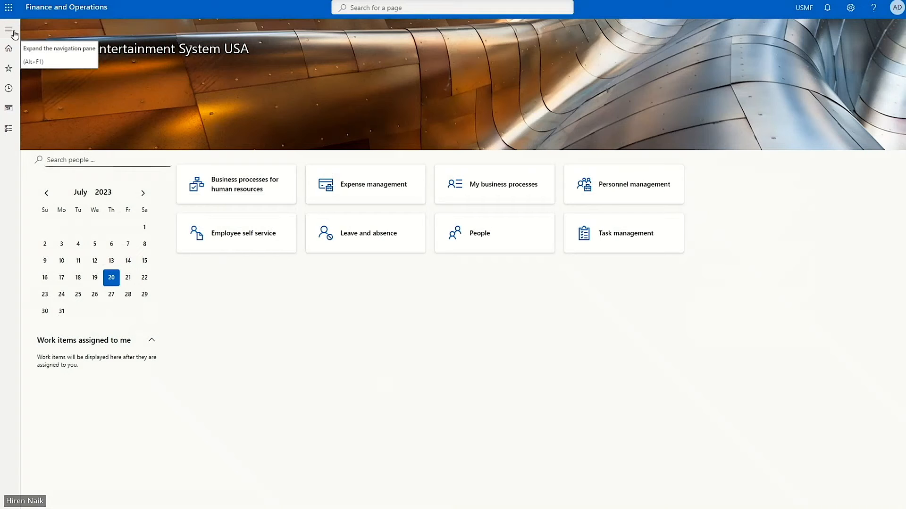
# As the preparer, open the TechTalk Purchase Requisition from the requisitions prepared by me and examine its status, line vendors and line details.
pyautogui.click(9, 29)
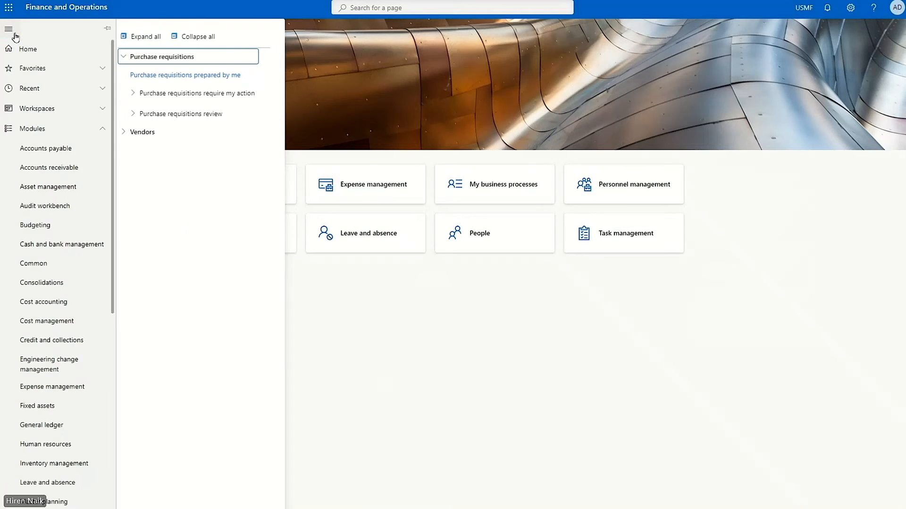
pyautogui.scroll(-3, 60, 390)
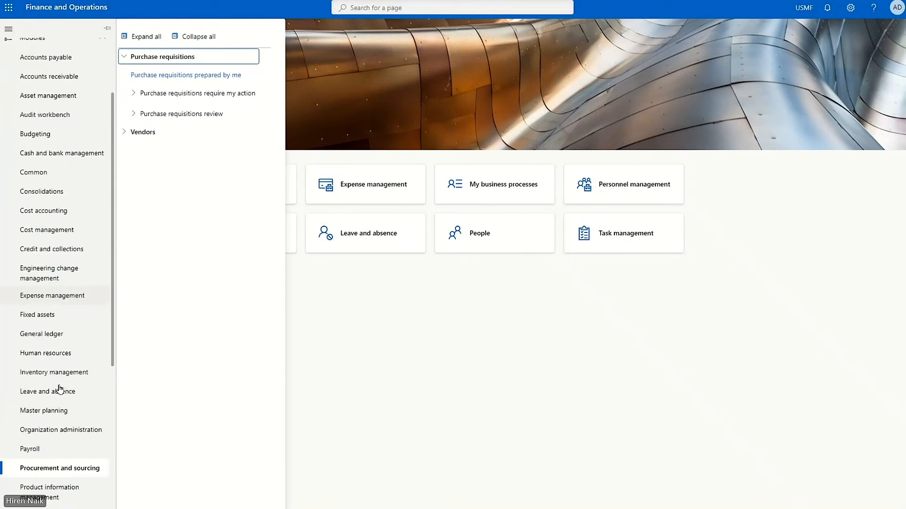
pyautogui.click(185, 77)
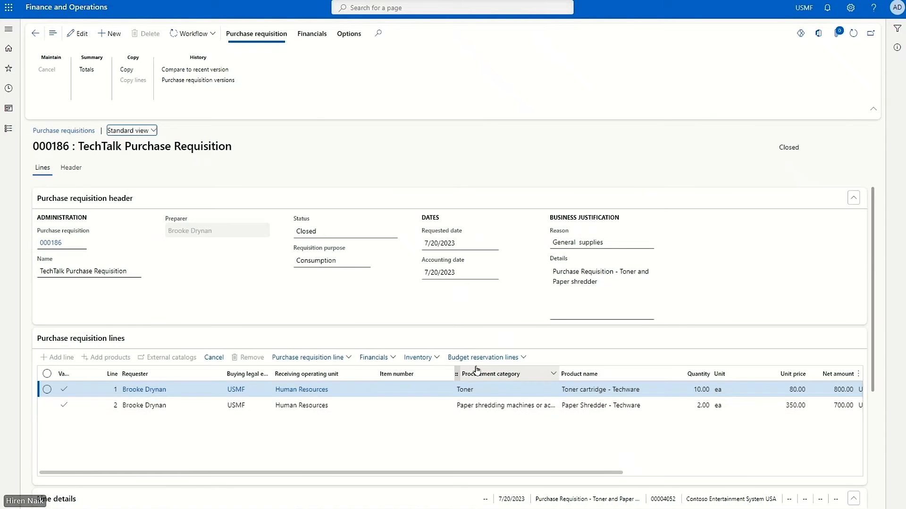
pyautogui.scroll(-2, 476, 371)
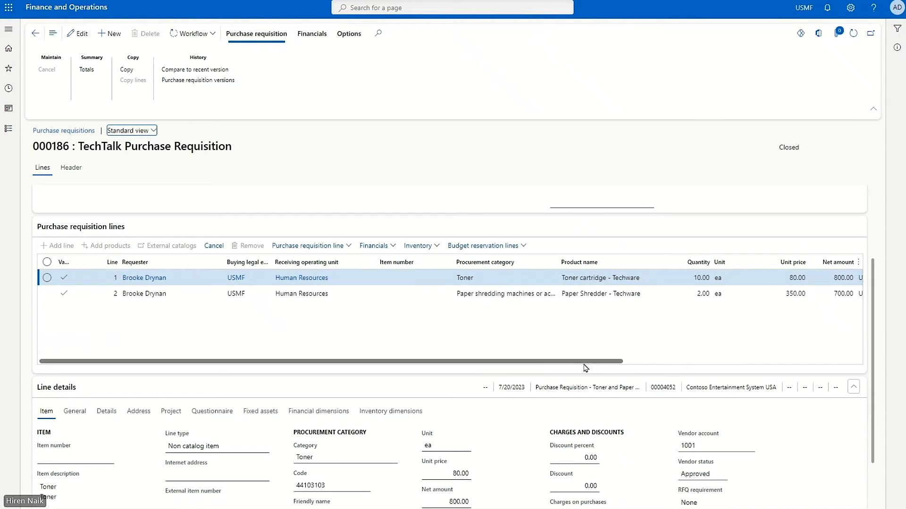
pyautogui.moveTo(584, 363); pyautogui.dragTo(845, 364)
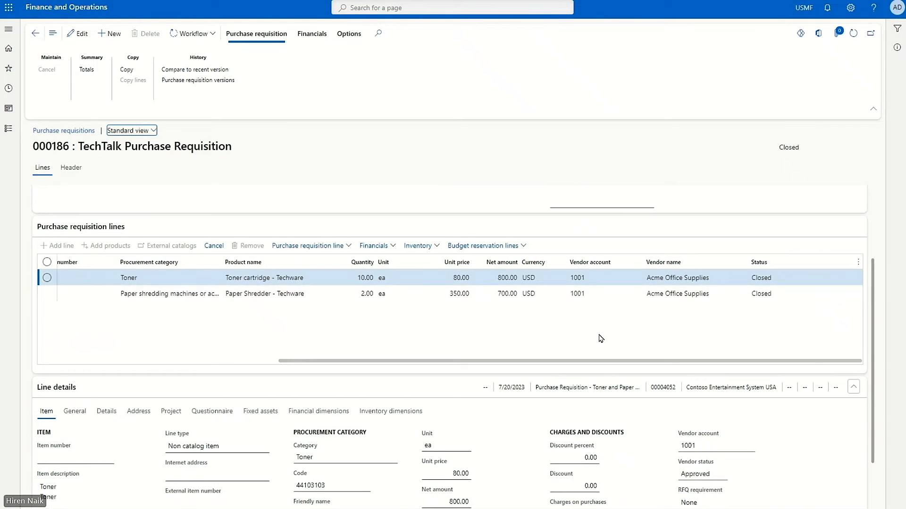
pyautogui.scroll(-1, 600, 338)
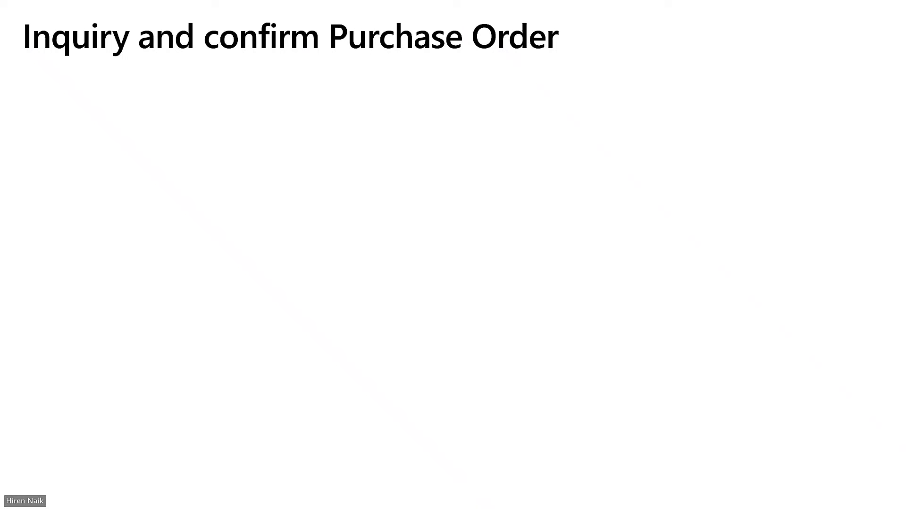
pyautogui.press('Right')
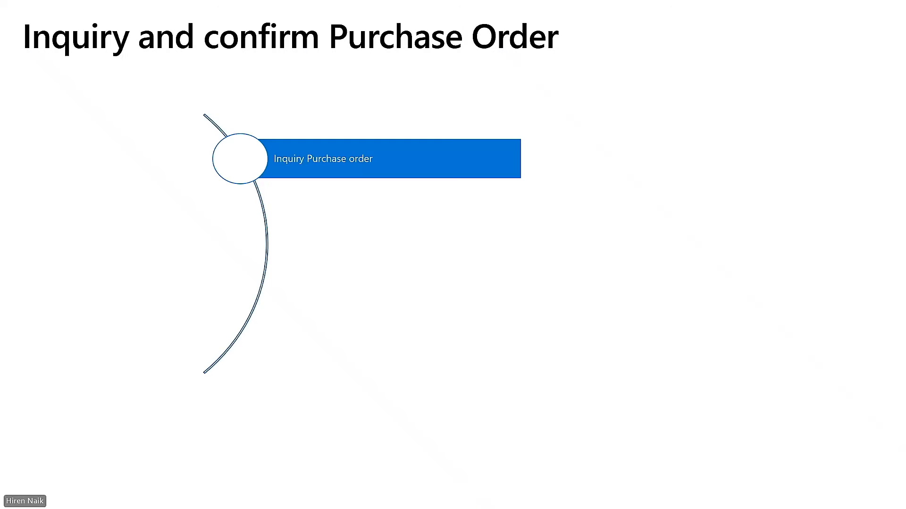
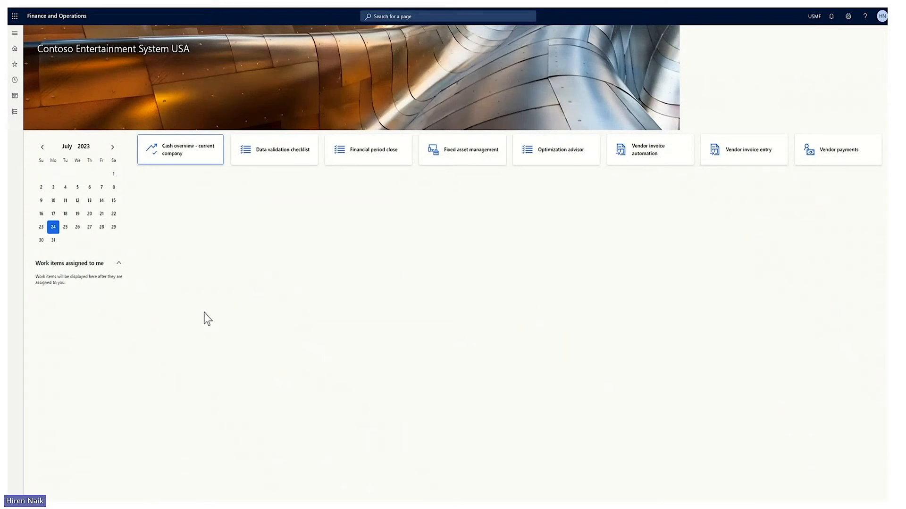
# From Accounts payable's purchase orders received but not invoiced, select the Acme Office Supplies order with delivery date 7/20/2023.
pyautogui.click(15, 113)
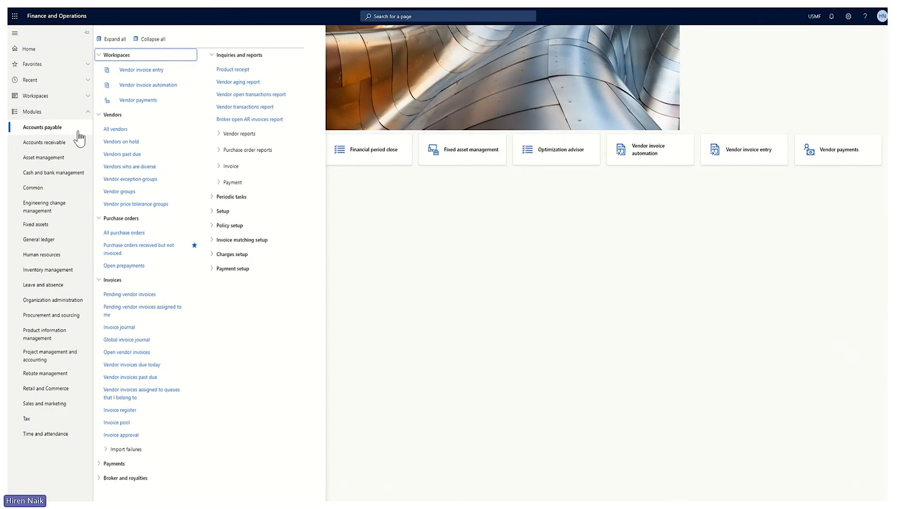
pyautogui.click(155, 254)
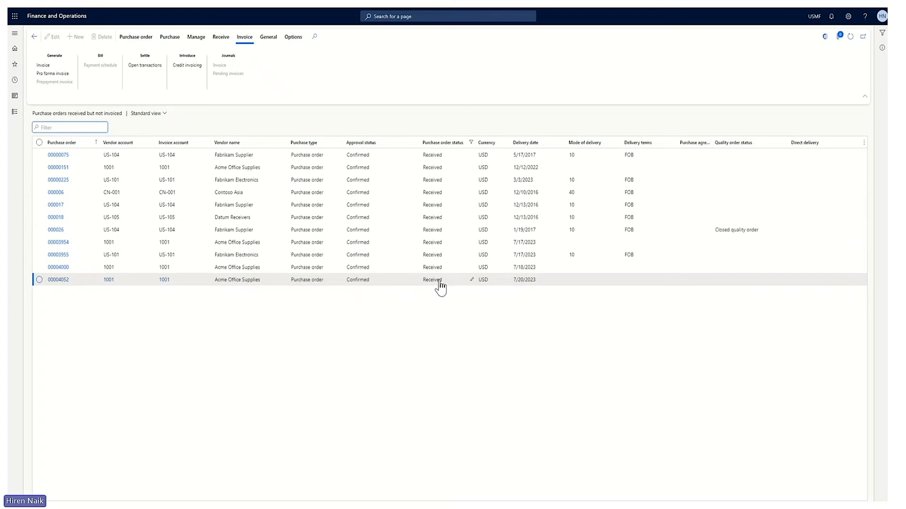
pyautogui.click(39, 280)
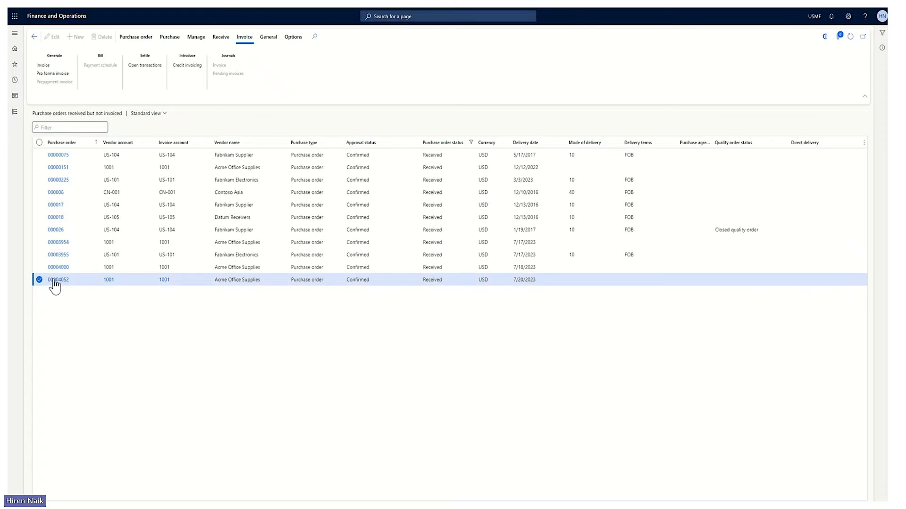
# Open the selected Acme Office Supplies purchase order and examine the toner line's general and setup details, including its invoice matching policy.
pyautogui.click(53, 280)
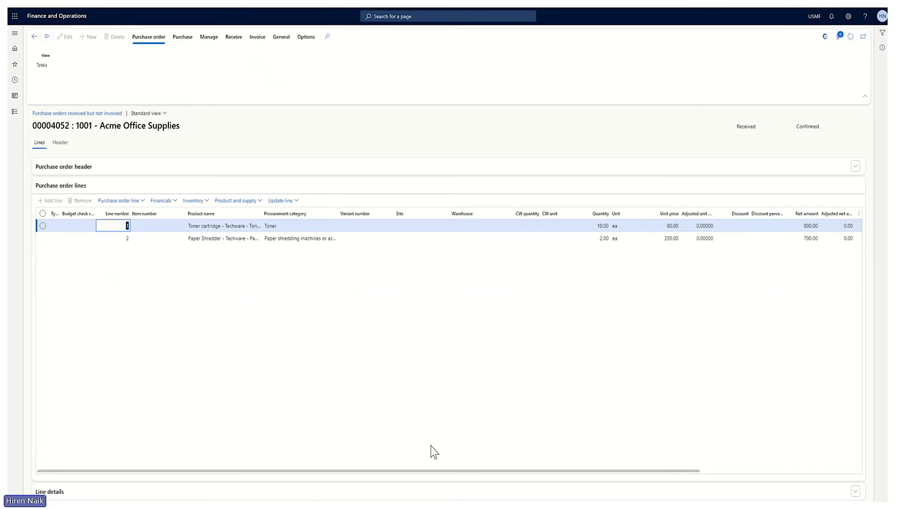
pyautogui.click(276, 494)
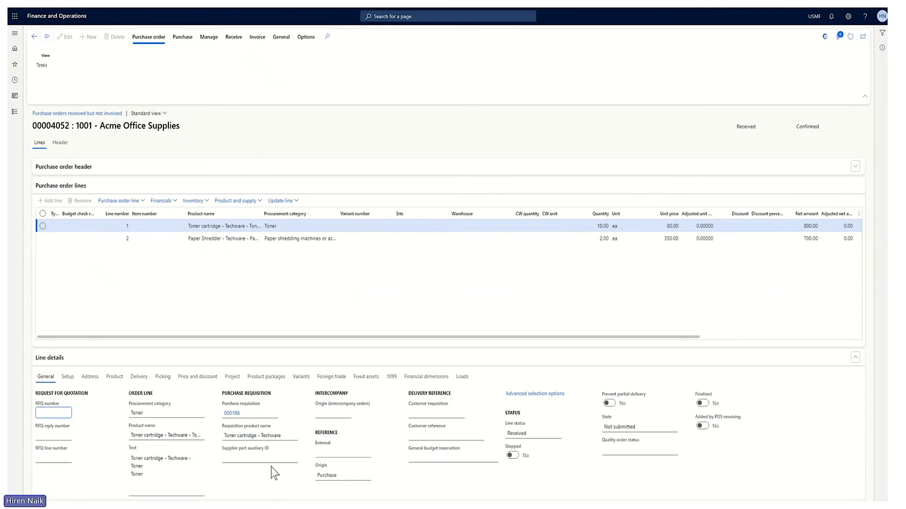
pyautogui.click(69, 379)
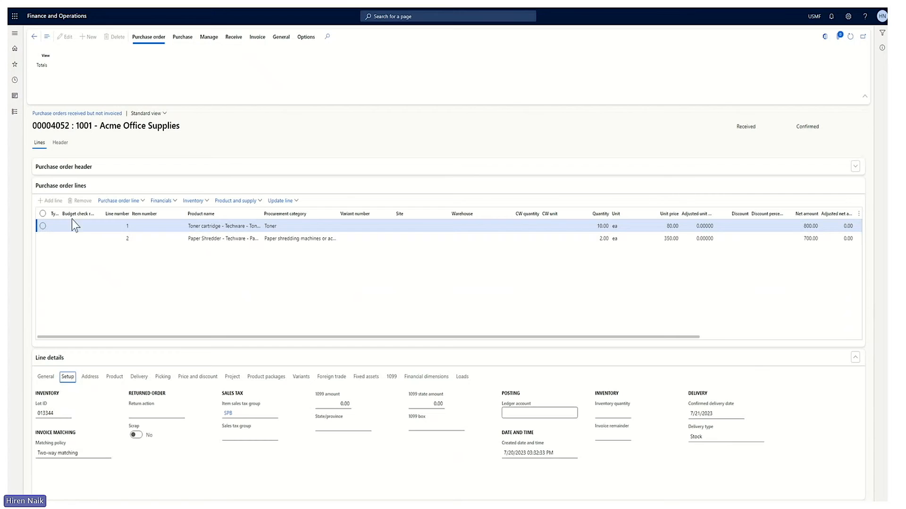
pyautogui.click(34, 36)
# Generate a vendor invoice from the order, entering the invoice number, a description referencing the purchase order, and invoice date 7/24/2023.
pyautogui.click(39, 280)
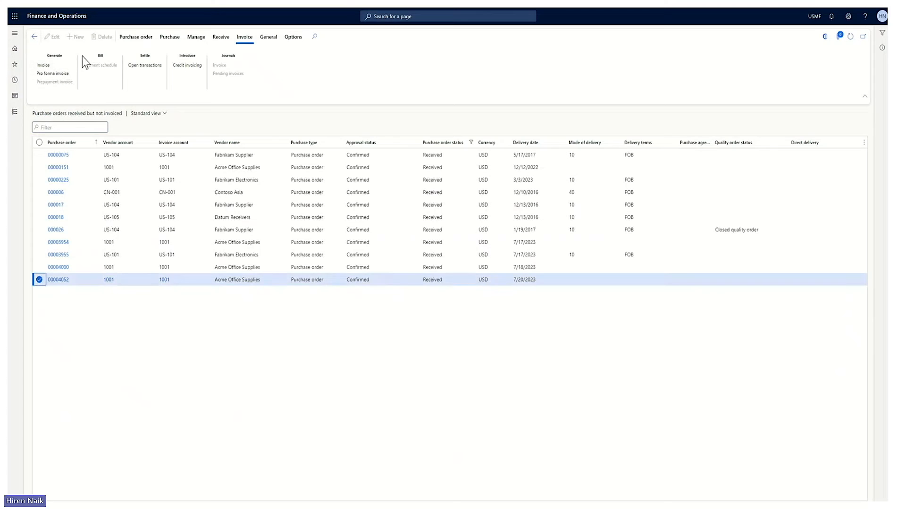
pyautogui.click(57, 67)
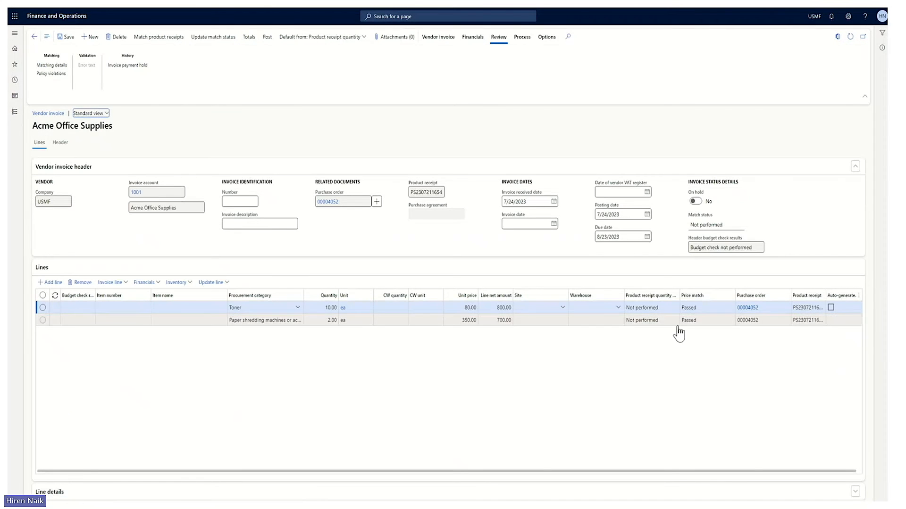
pyautogui.click(234, 201)
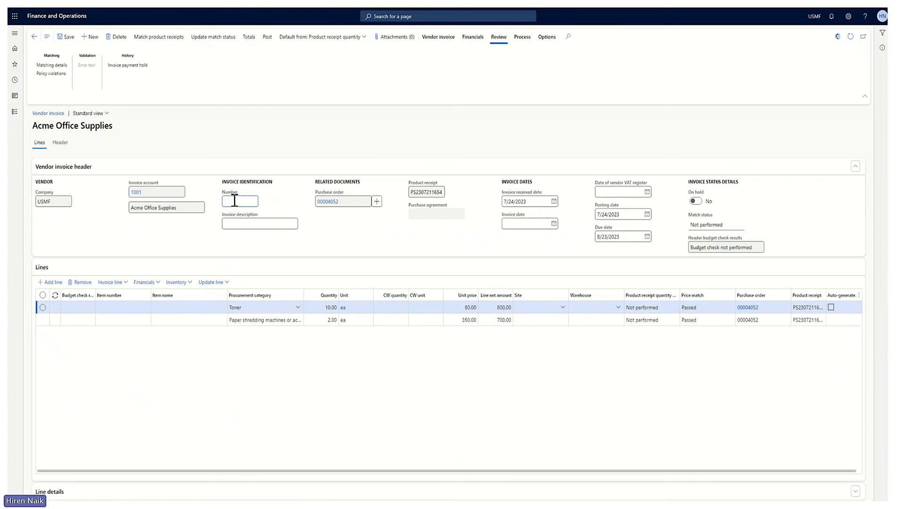
pyautogui.write('VI 4052')
pyautogui.click(232, 202)
pyautogui.press('BackSpace')
pyautogui.click(237, 225)
pyautogui.write('For PO 4052')
pyautogui.click(553, 224)
pyautogui.click(525, 321)
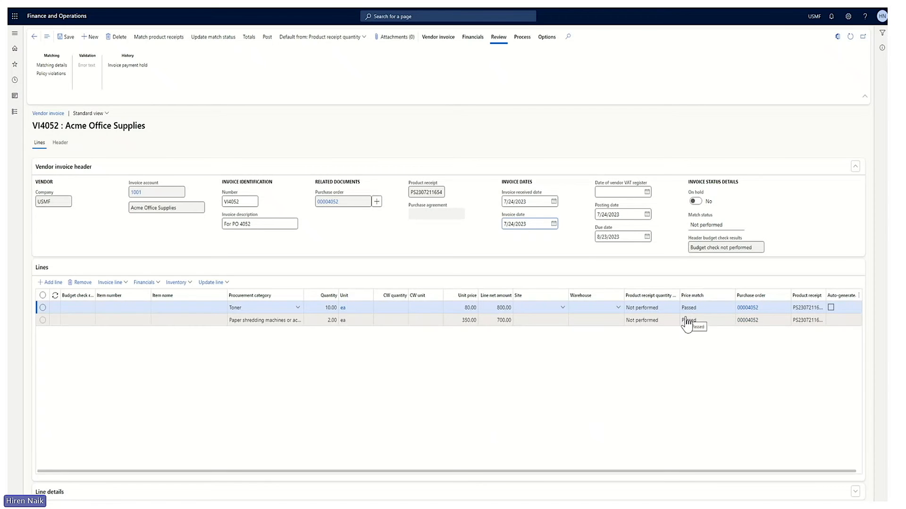
# Set the toner line's unit price to 100.00 and examine its line details and the invoice matching details.
pyautogui.click(470, 309)
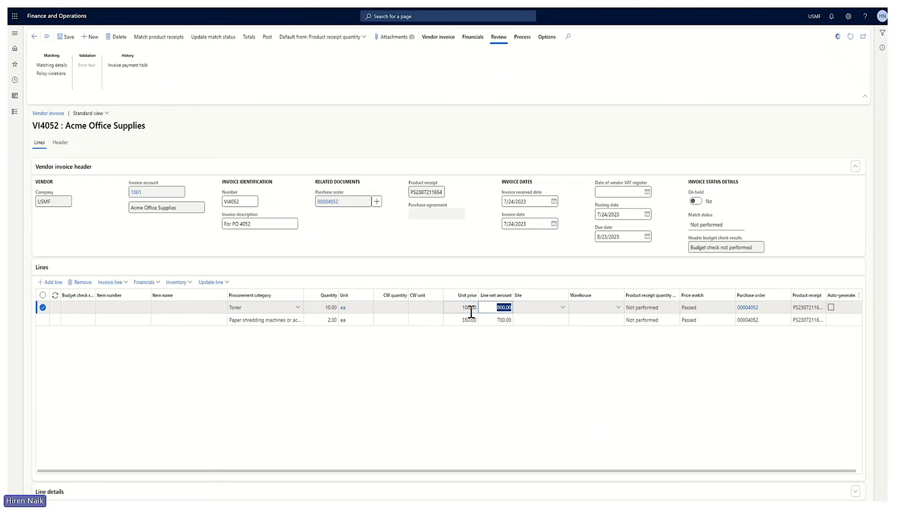
pyautogui.press('Tab')
pyautogui.click(450, 491)
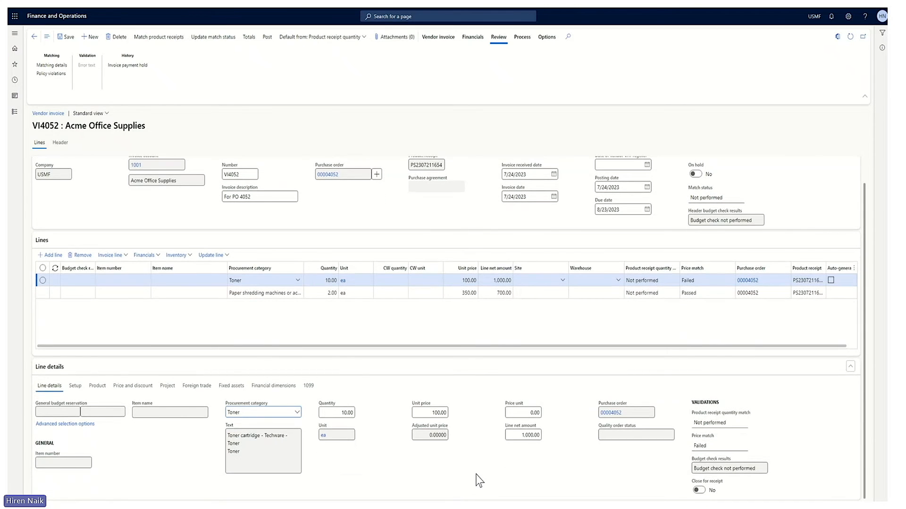
pyautogui.scroll(1, 479, 480)
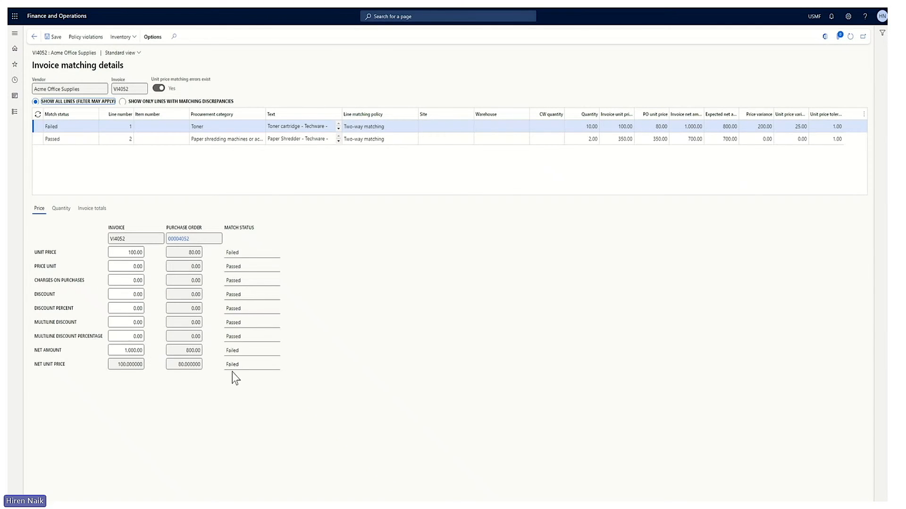
pyautogui.click(34, 37)
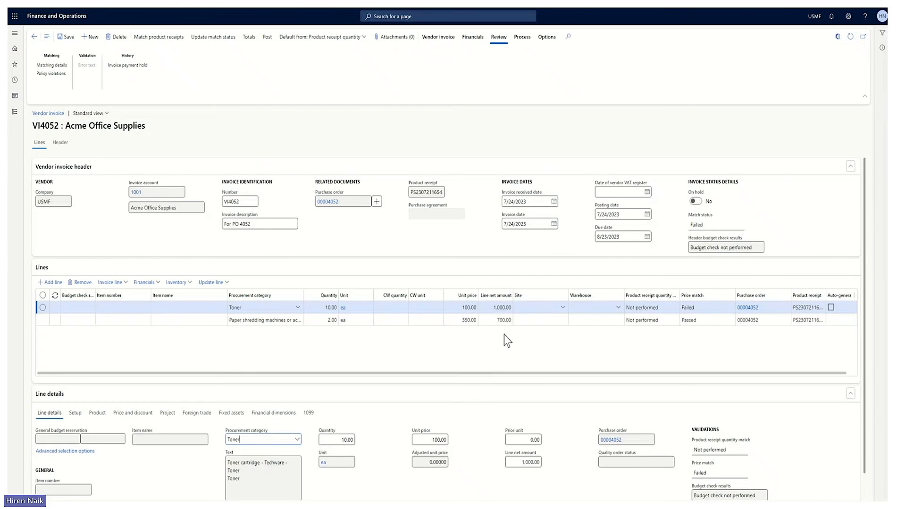
# Set the toner invoice line's unit price to 80.00.
pyautogui.click(463, 308)
pyautogui.press('Delete')
pyautogui.press('Delete')
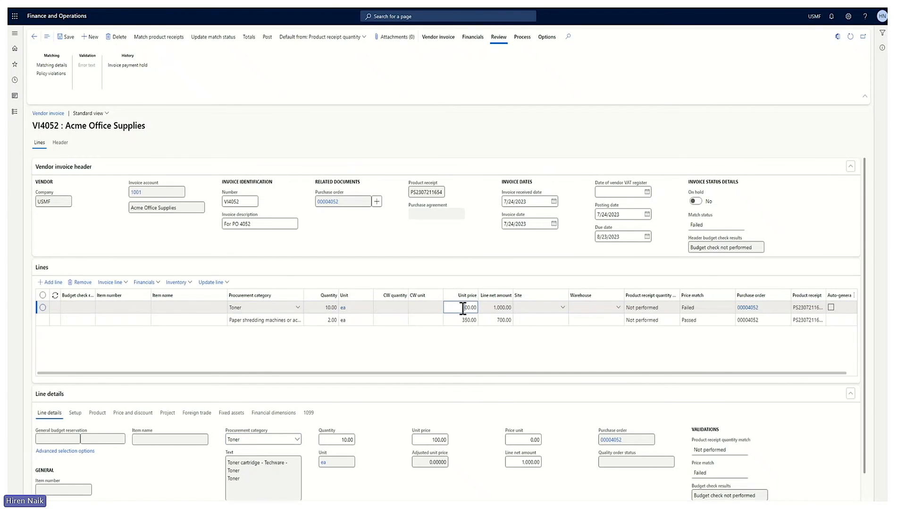
pyautogui.write('8')
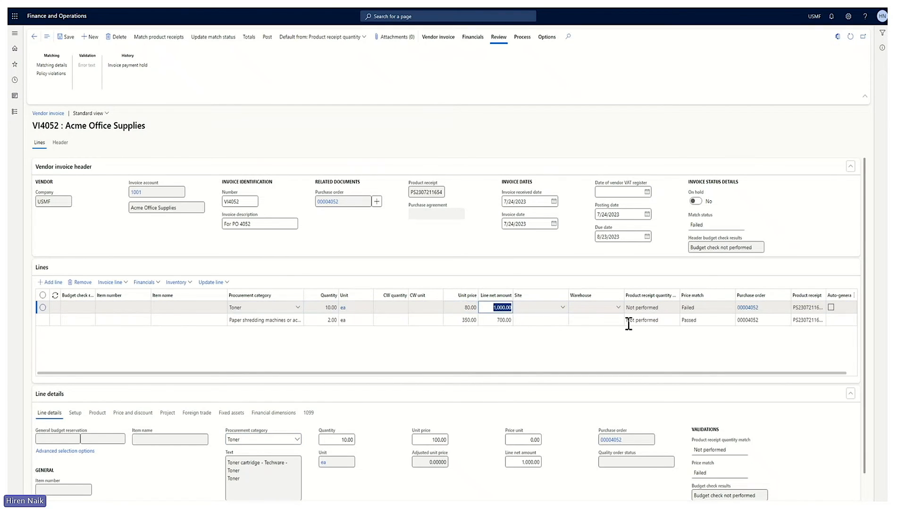
pyautogui.press('Tab')
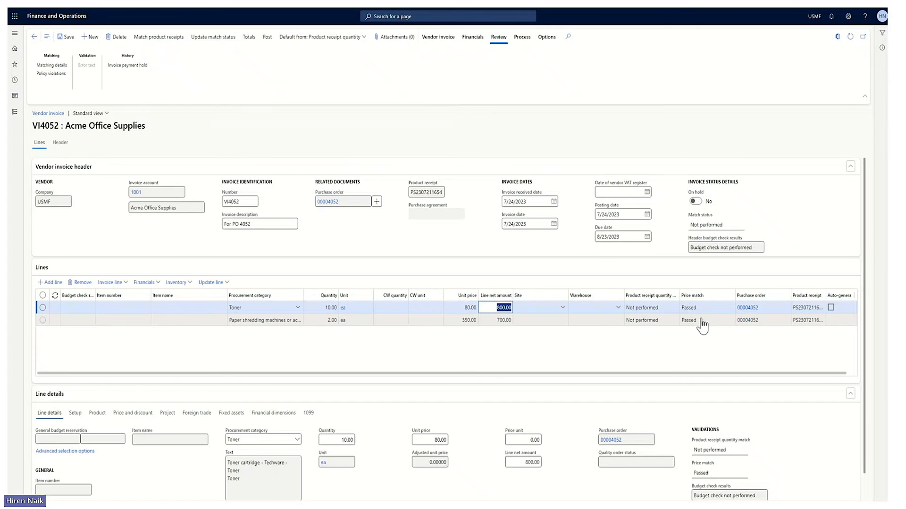
# Check and update the vendor invoice's match status, and post the invoice.
pyautogui.click(706, 226)
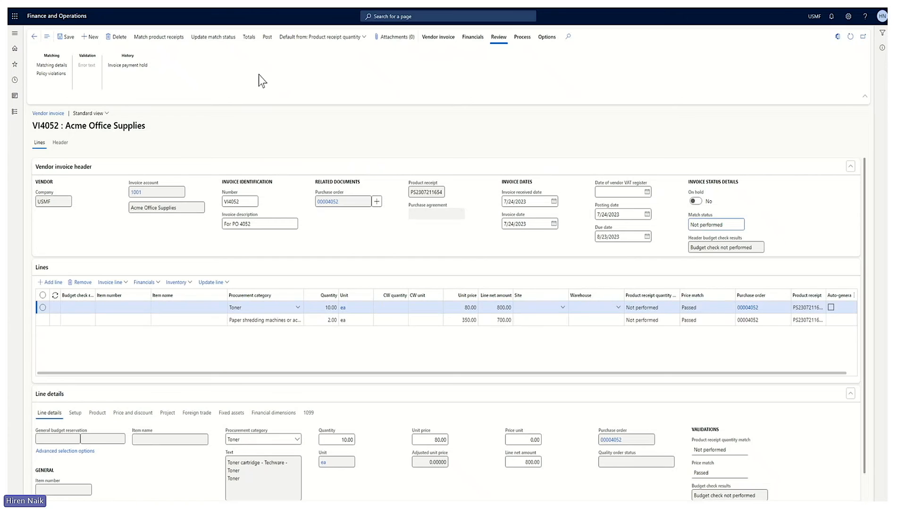
pyautogui.click(220, 42)
pyautogui.click(269, 39)
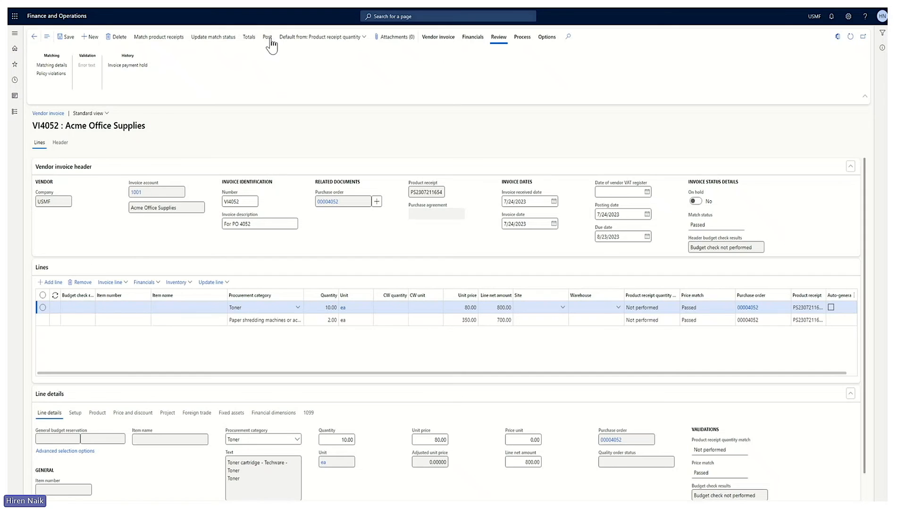